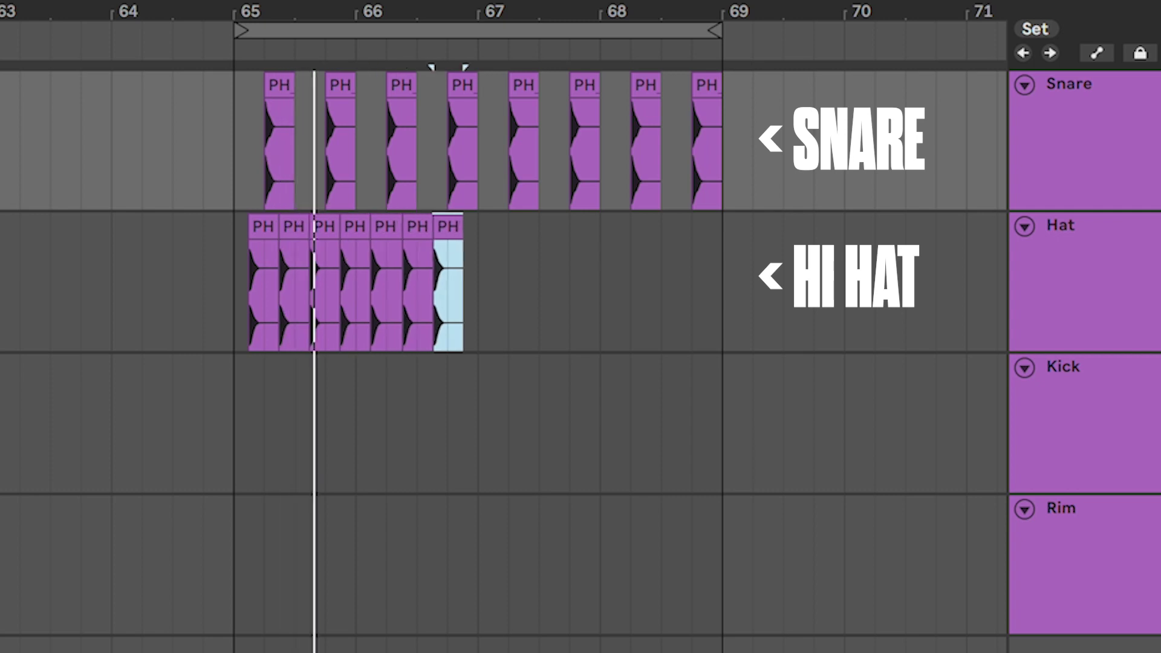
# - Duplicate the hi-hat clip repeatedly along the Hat track until the pattern fills the loop up to bar 69
pyautogui.hotkey('ctrl', 'd')
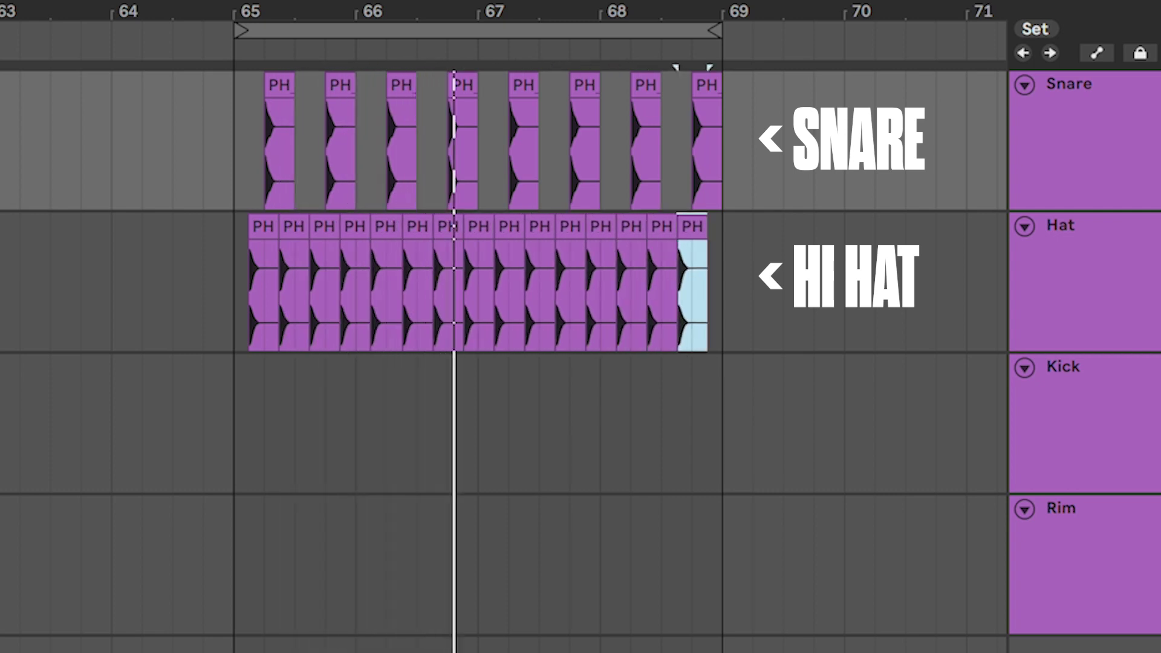
pyautogui.hotkey('ctrl', 'd')
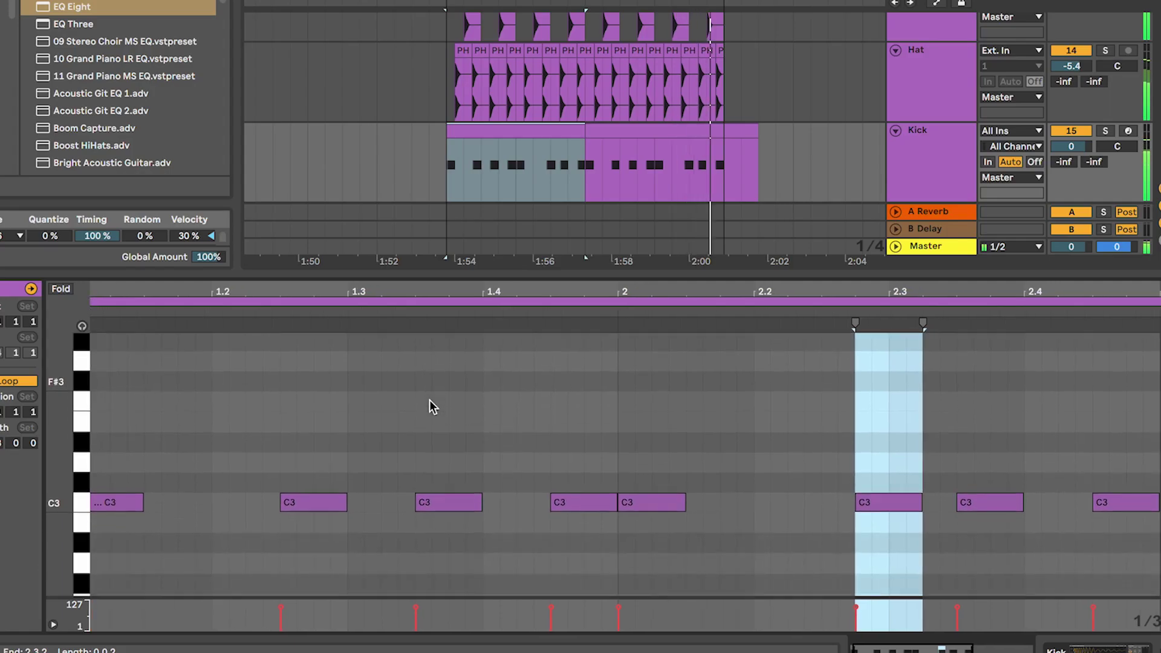
pyautogui.scroll(1, 429, 401)
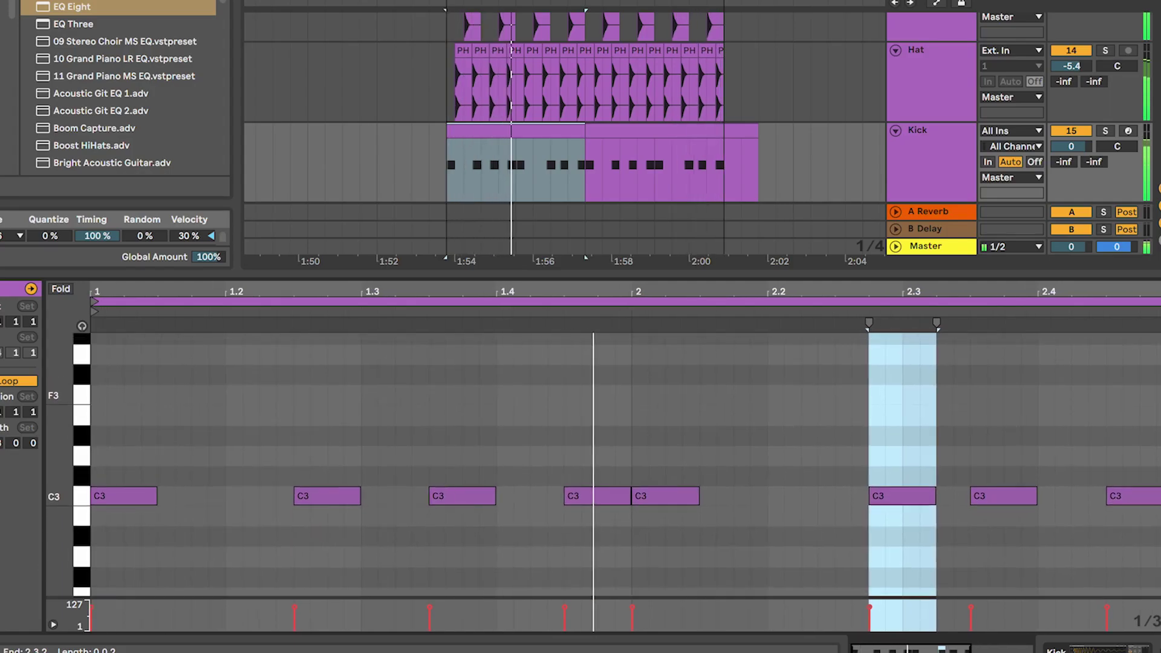
pyautogui.scroll(-3, 430, 403)
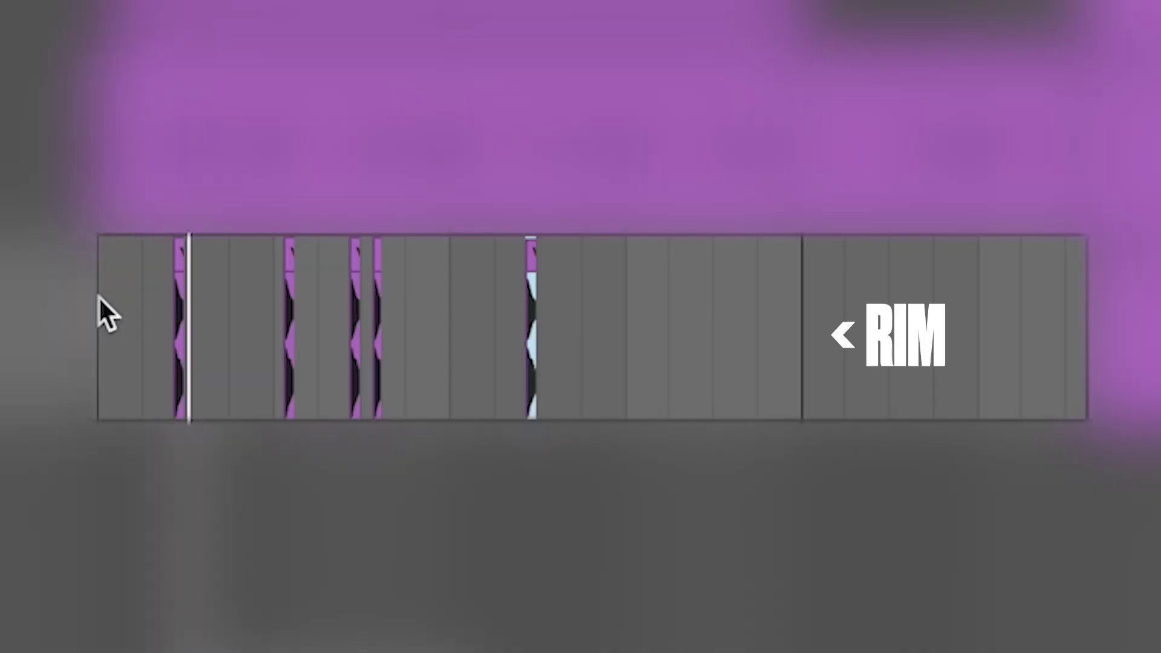
# - Paste further rim hits across bar 68 of the Rim track to complete the syncopated pattern
pyautogui.press('super+v')
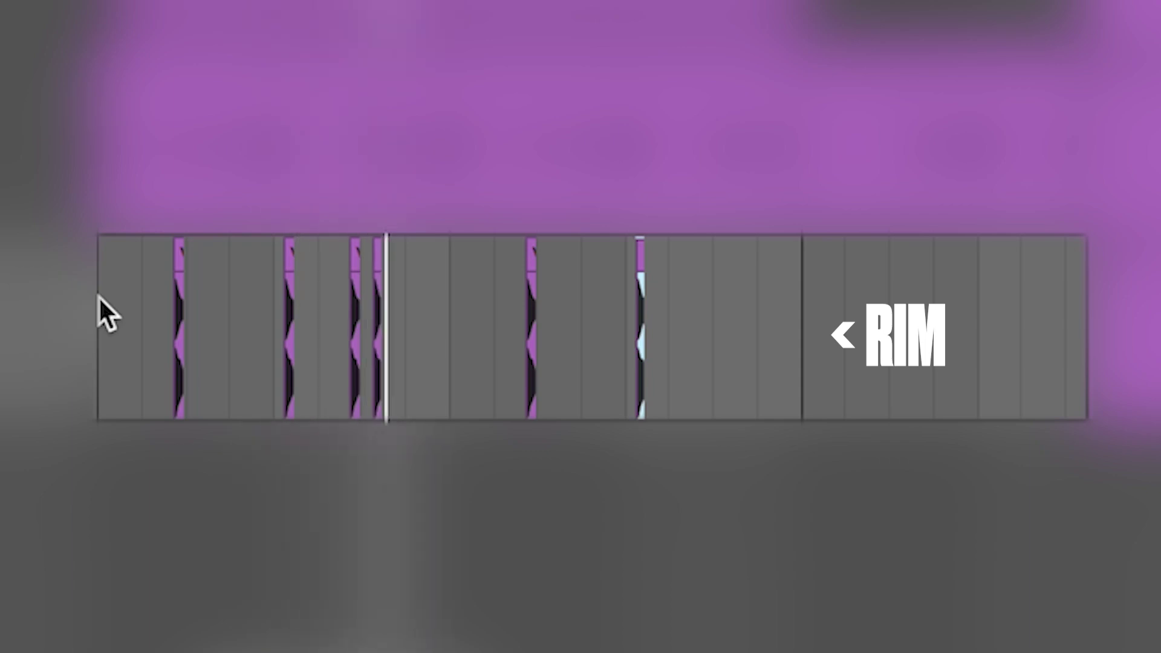
pyautogui.press('super+v')
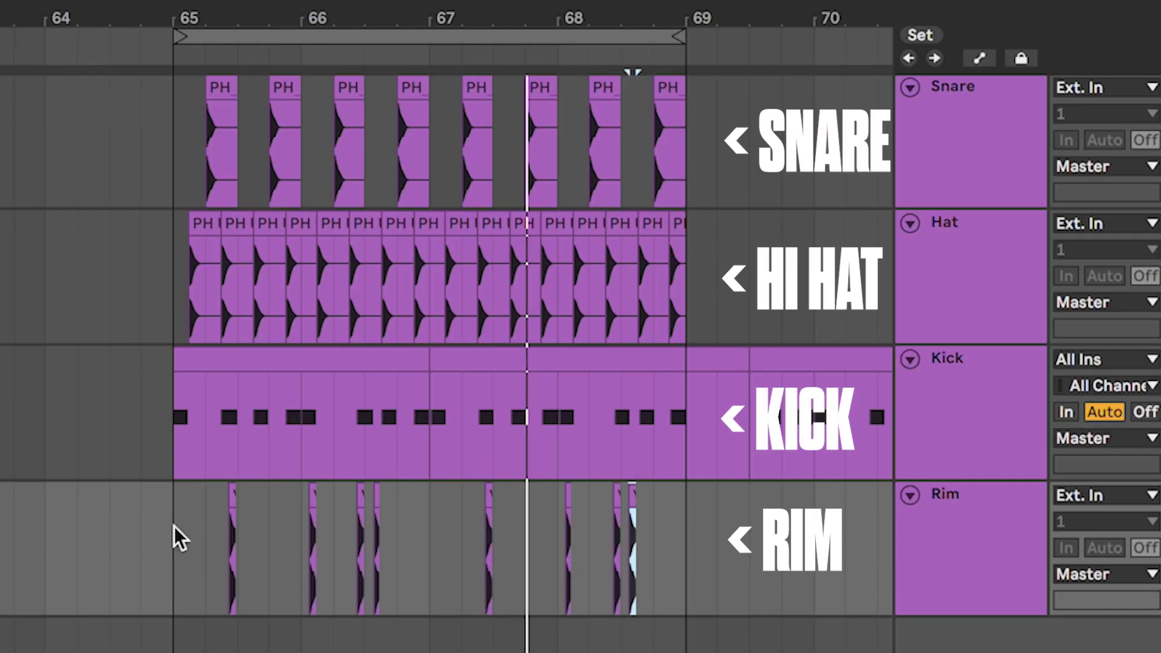
# - Consolidate the rim hits between bars 65 and 69 into one clip and apply the MPC 16 Swing-65 groove
pyautogui.click(174, 526)
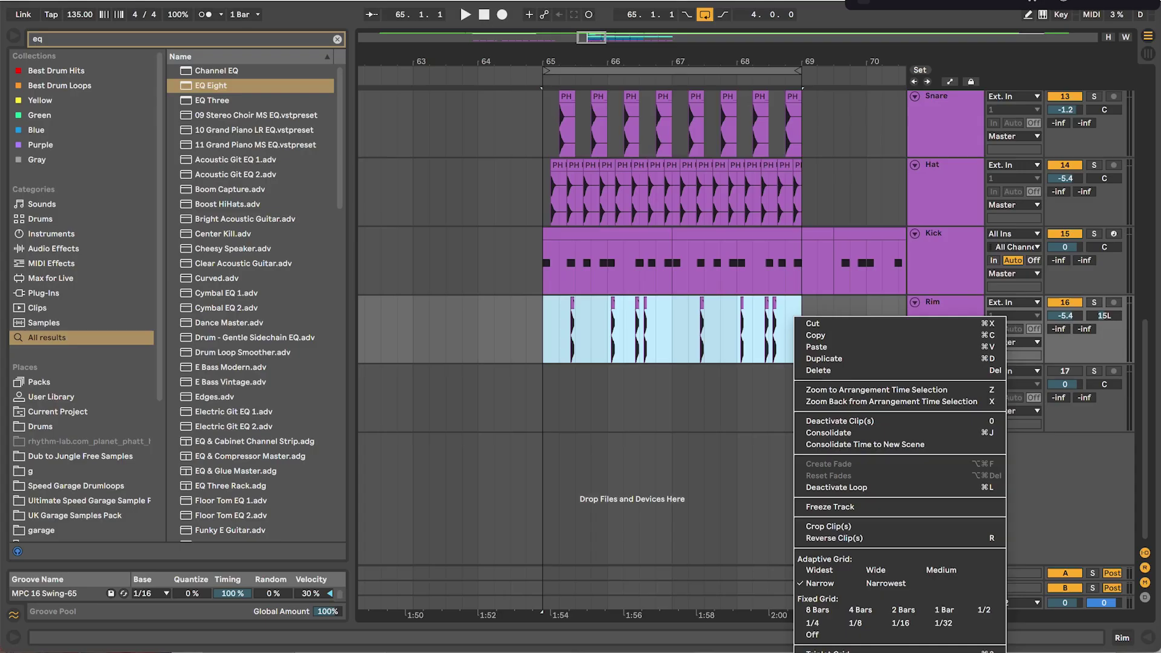
pyautogui.click(829, 435)
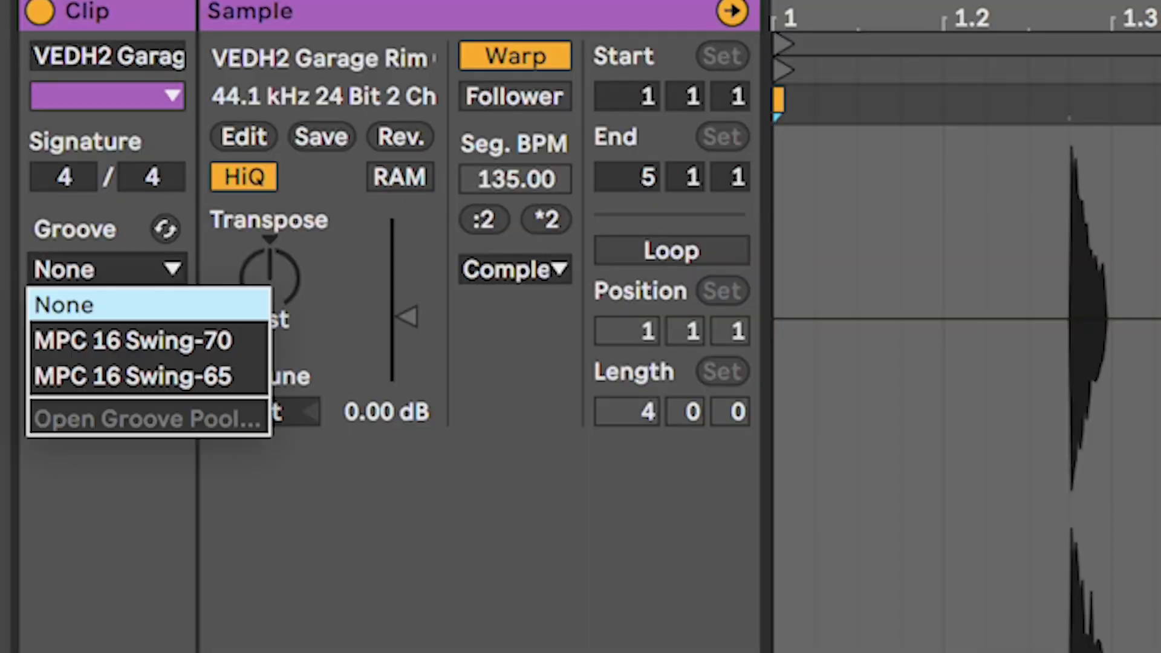
pyautogui.click(195, 375)
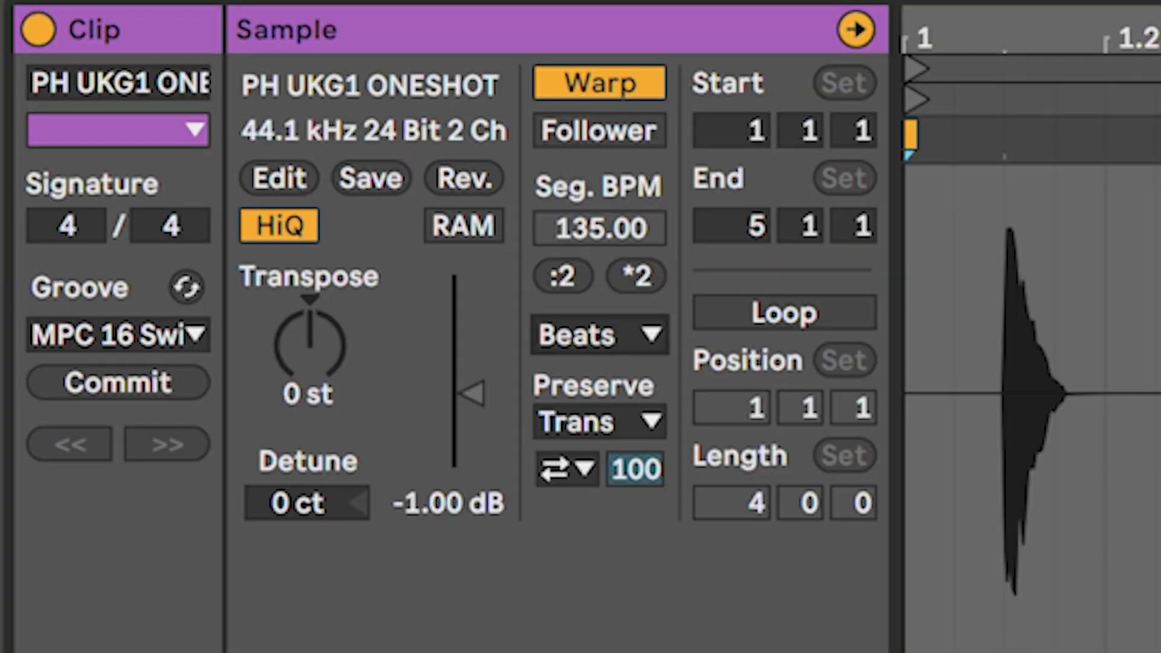
# - Set the warp mode of the PH UKG1 ONESHOT clip to Beats
pyautogui.click(600, 335)
pyautogui.click(598, 377)
pyautogui.click(600, 335)
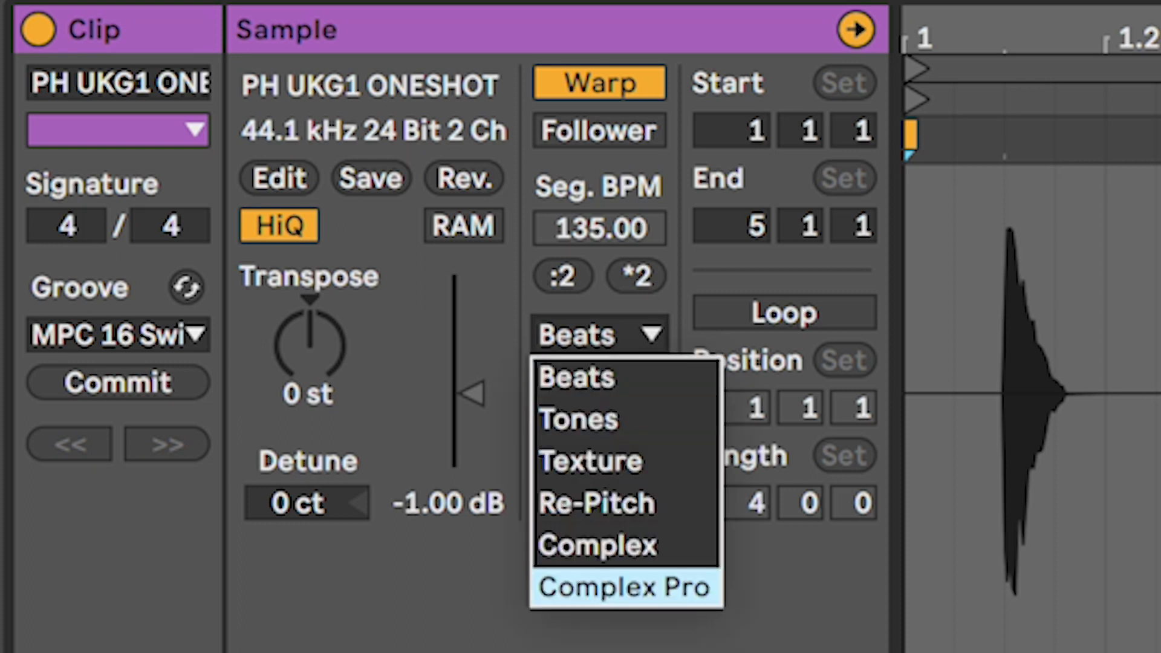
pyautogui.click(598, 376)
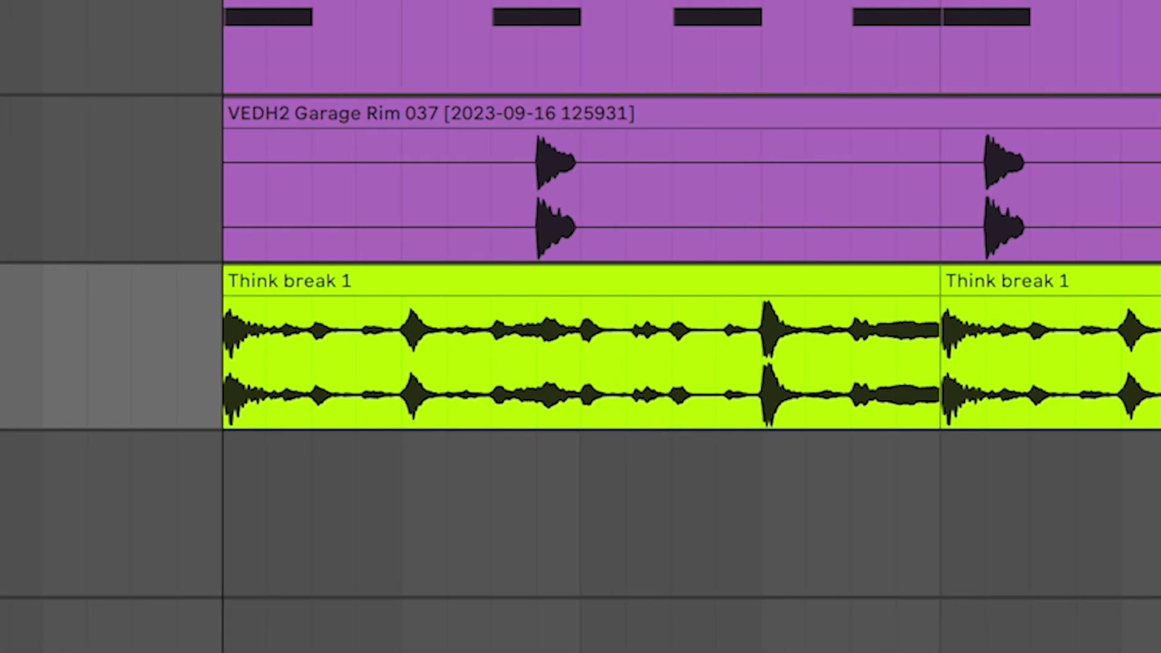
# - Select the opening portion of the first Think break 1 clip, up to its second hit
pyautogui.moveTo(225, 281); pyautogui.dragTo(402, 281)
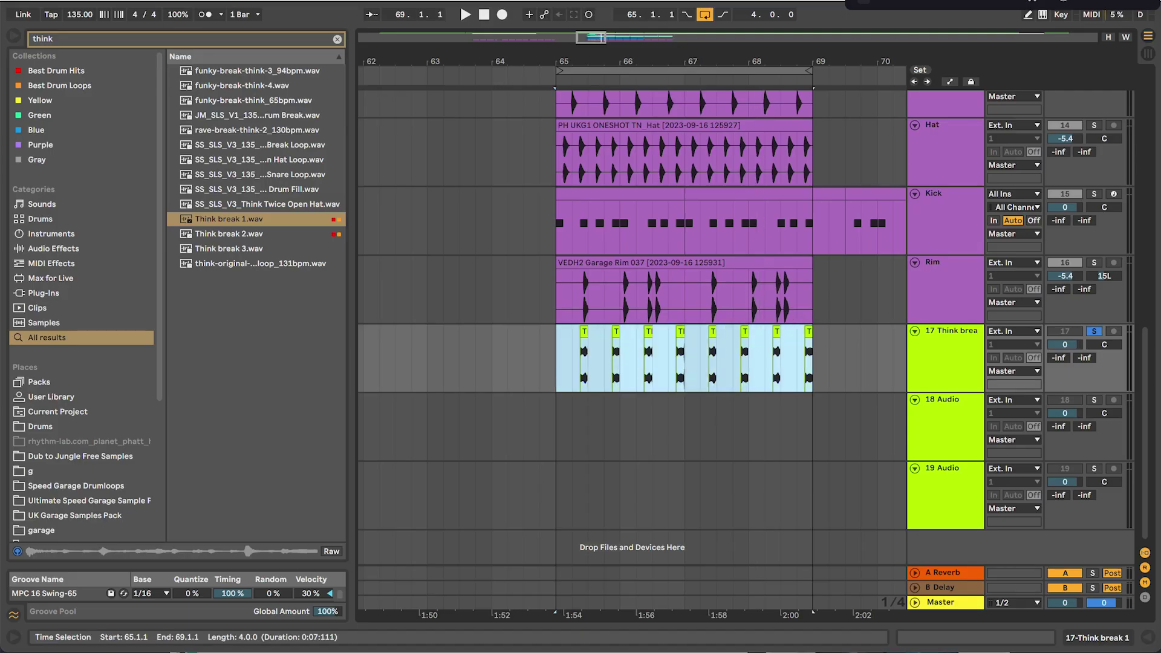
# - Export the soloed Think break track from 65.1.1 for 4 bars as a 24-bit WAV at 44100 Hz
pyautogui.click(77, 1)
pyautogui.click(124, 197)
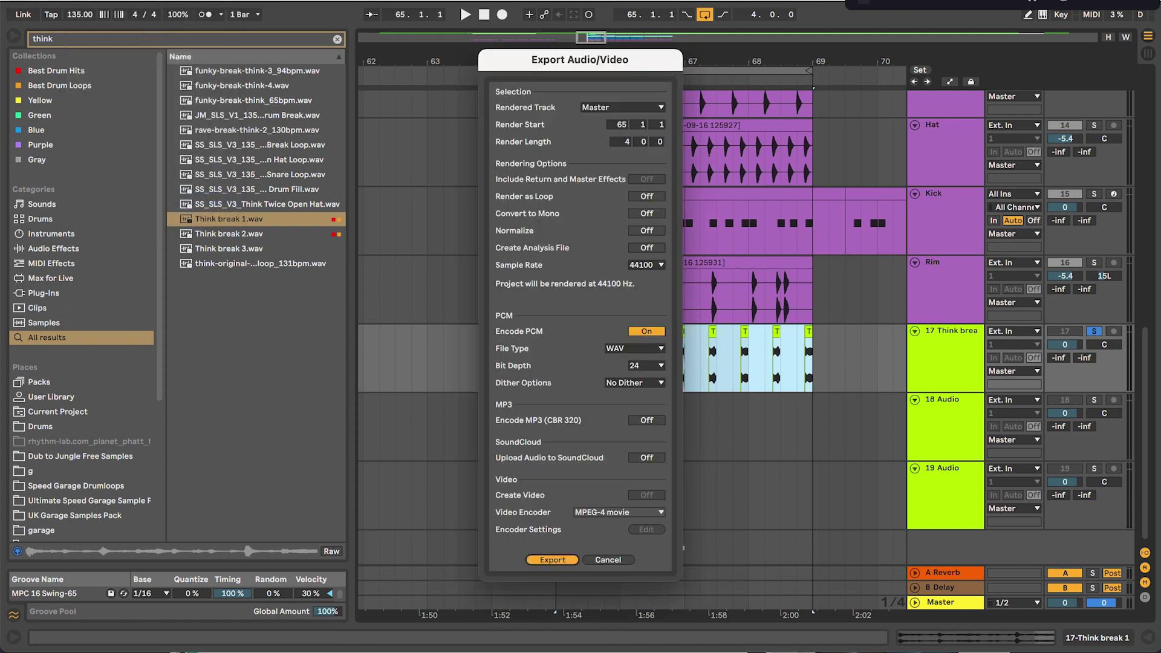
pyautogui.press('Return')
pyautogui.press('Return')
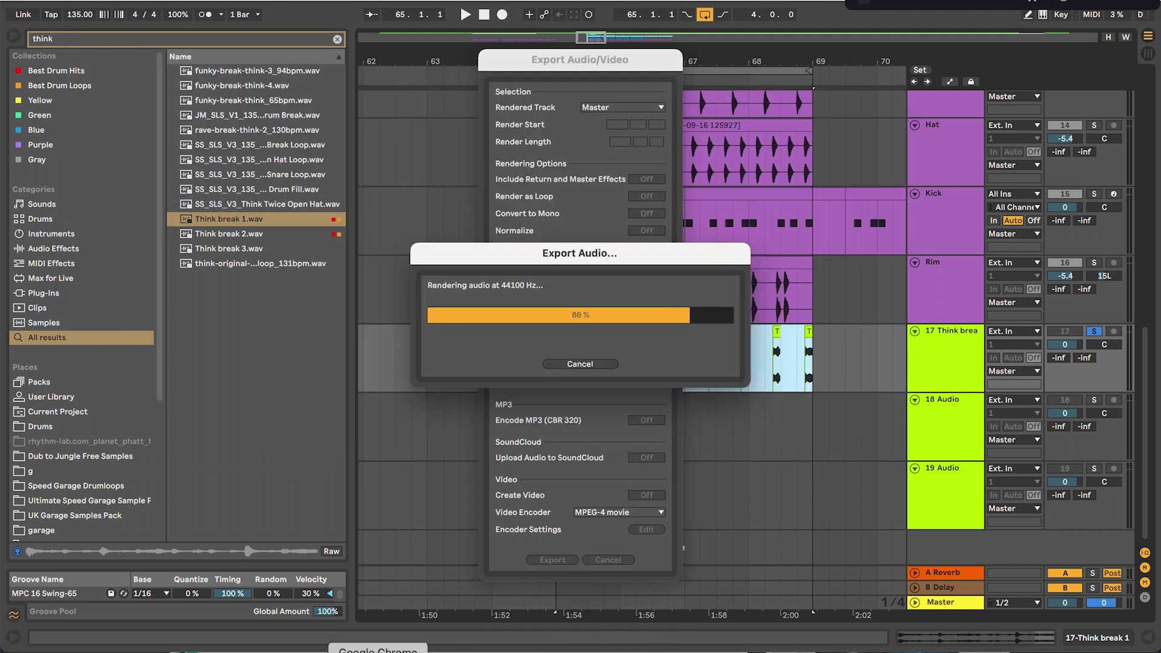
# - Switch to lalal.ai in Google Chrome and upload the exported break file for Vocal and Instrumental separation
pyautogui.click(378, 652)
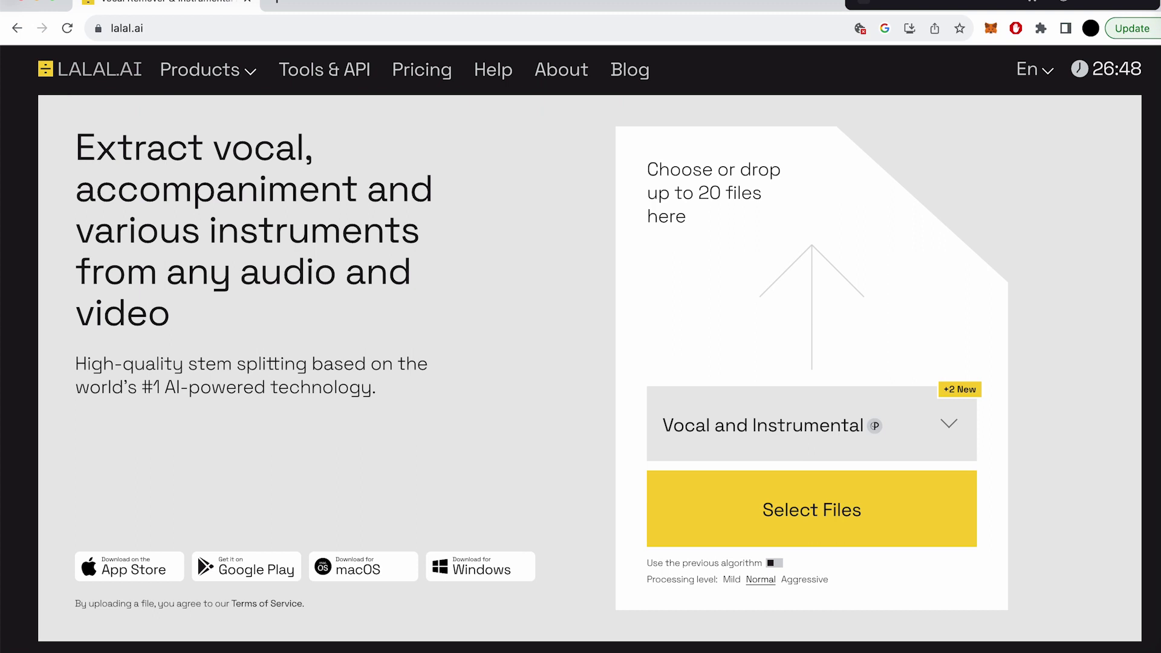
pyautogui.click(37, 652)
pyautogui.moveTo(460, 104); pyautogui.dragTo(812, 302)
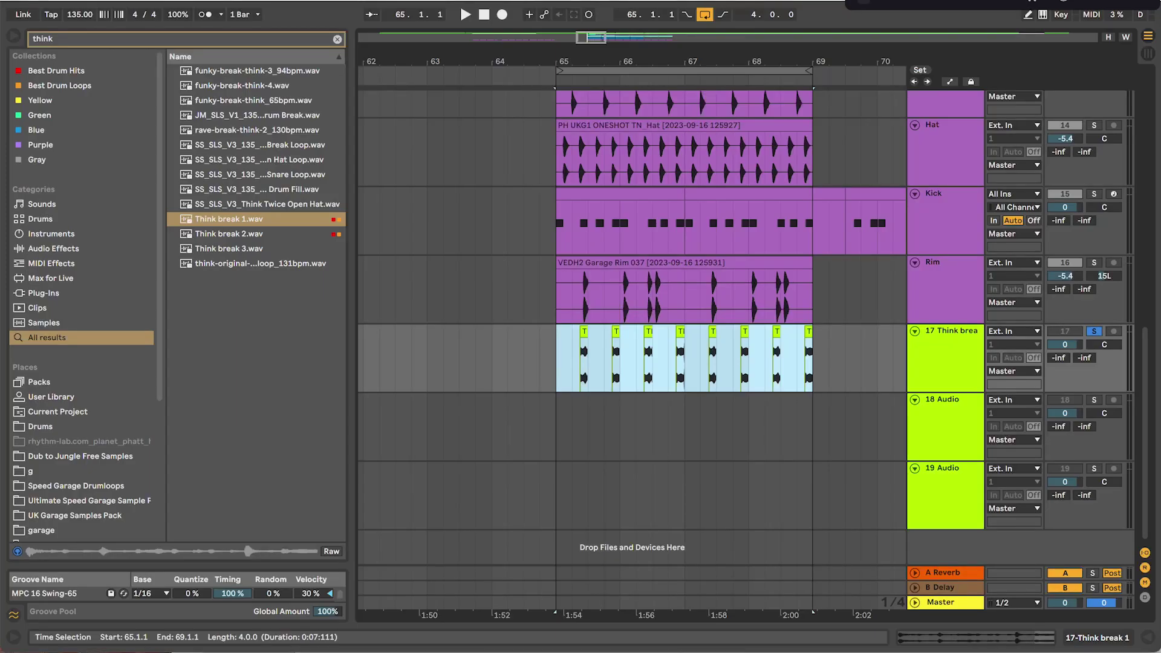
# - Replace the chopped clips on the 17 Think break track between bars 65 and 69 with the separated audio file
pyautogui.click(561, 363)
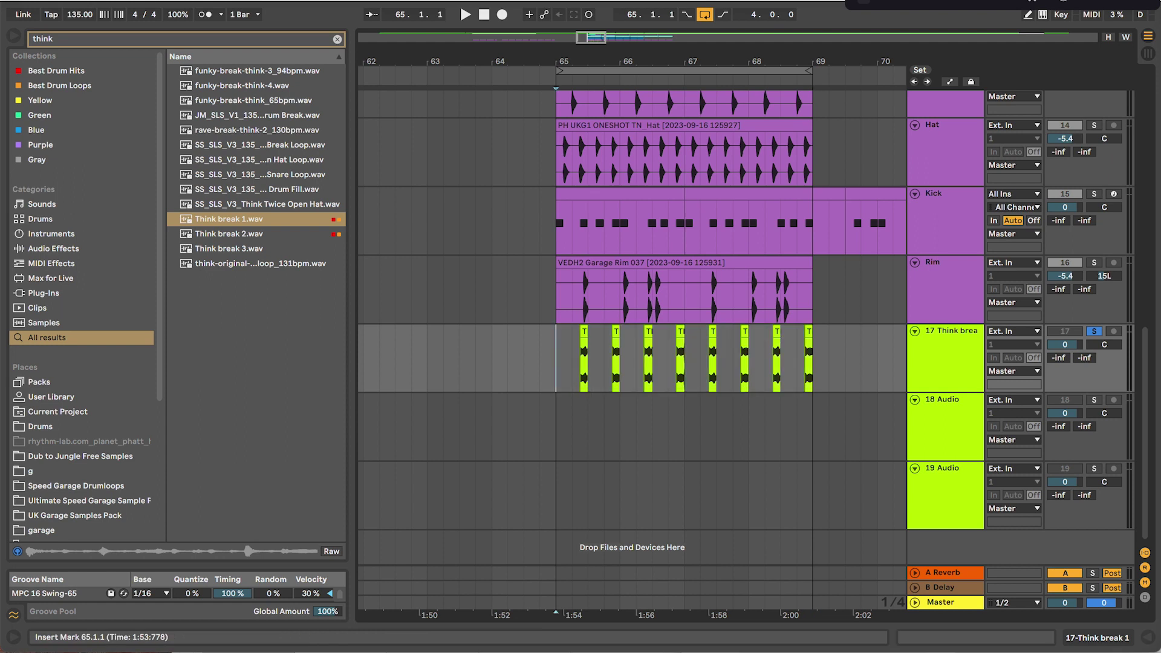
pyautogui.moveTo(822, 363); pyautogui.dragTo(562, 362)
pyautogui.press('Delete')
pyautogui.press('super+Tab')
pyautogui.moveTo(166, 125); pyautogui.dragTo(626, 332)
pyautogui.click(626, 332)
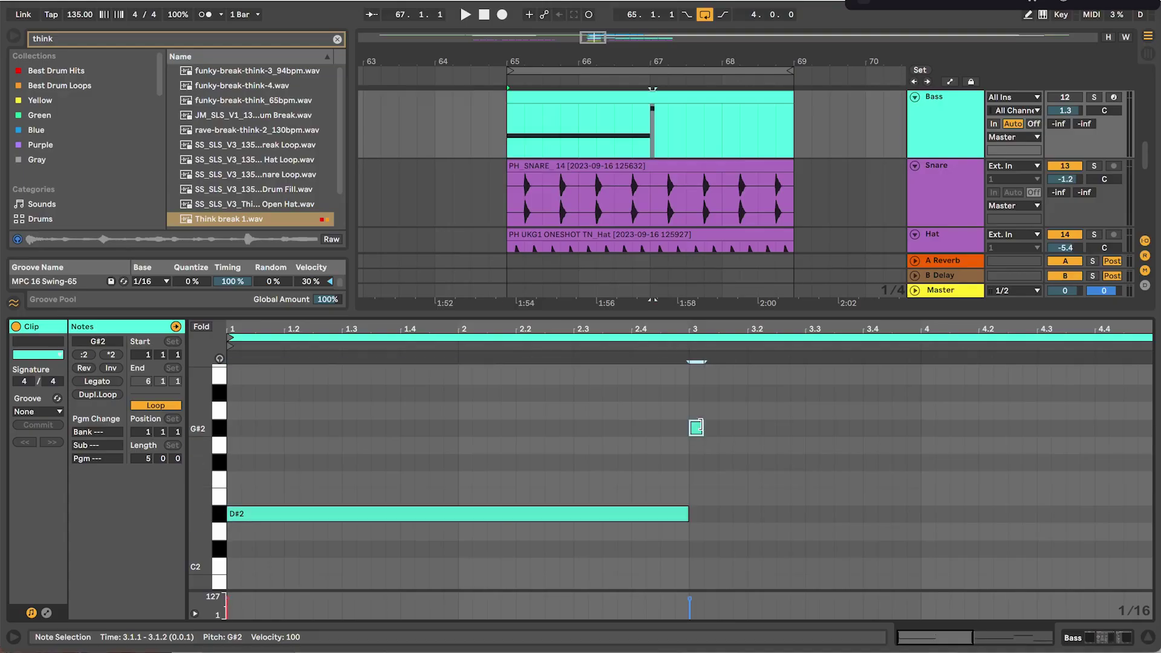
# - Paste the copied note into the Bass MIDI clip at 3.1.1
pyautogui.hotkey('ctrl', 'v')
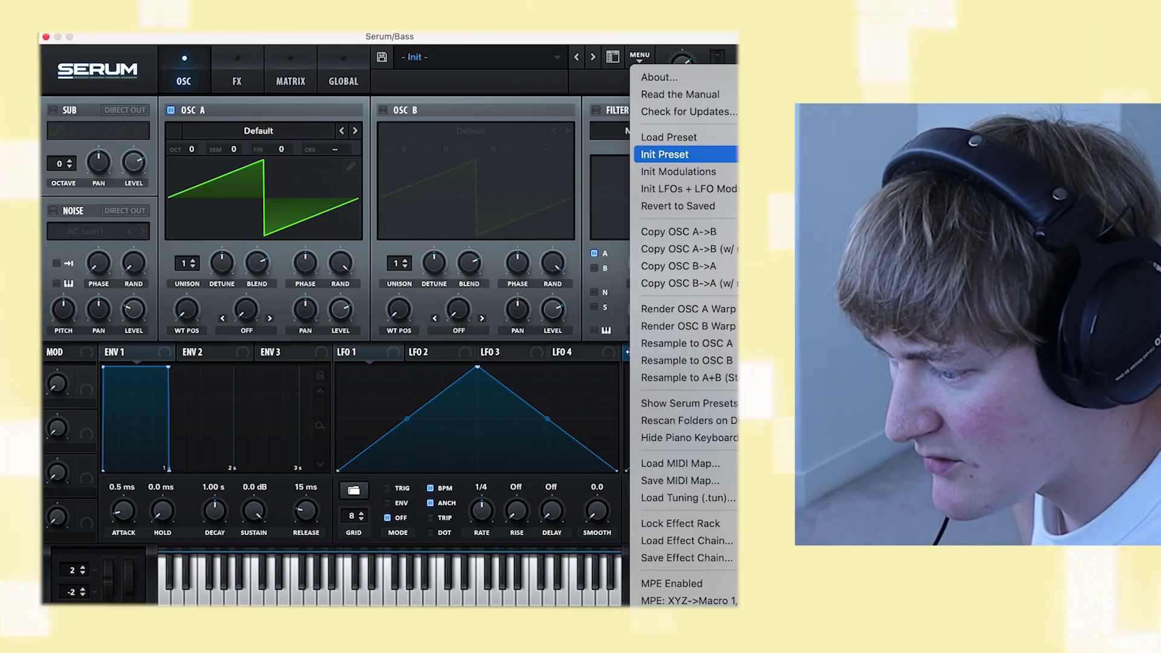
# - Initialize the Serum preset on the Bass track and load the Reese digital wavetable into oscillator A
pyautogui.click(678, 155)
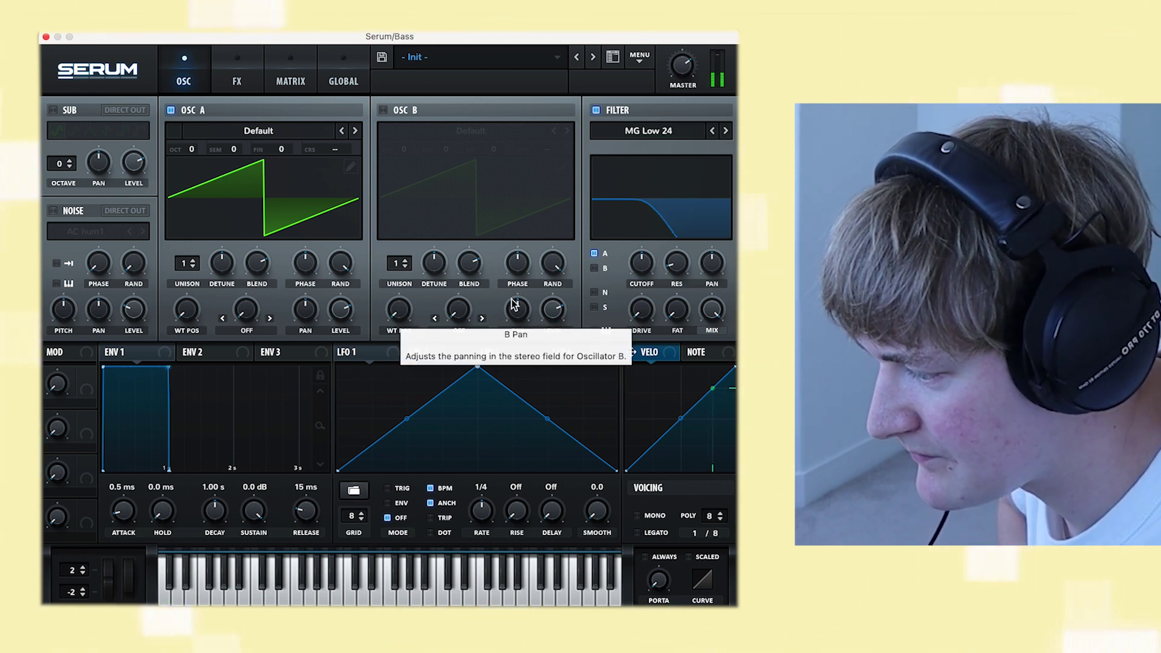
pyautogui.click(266, 132)
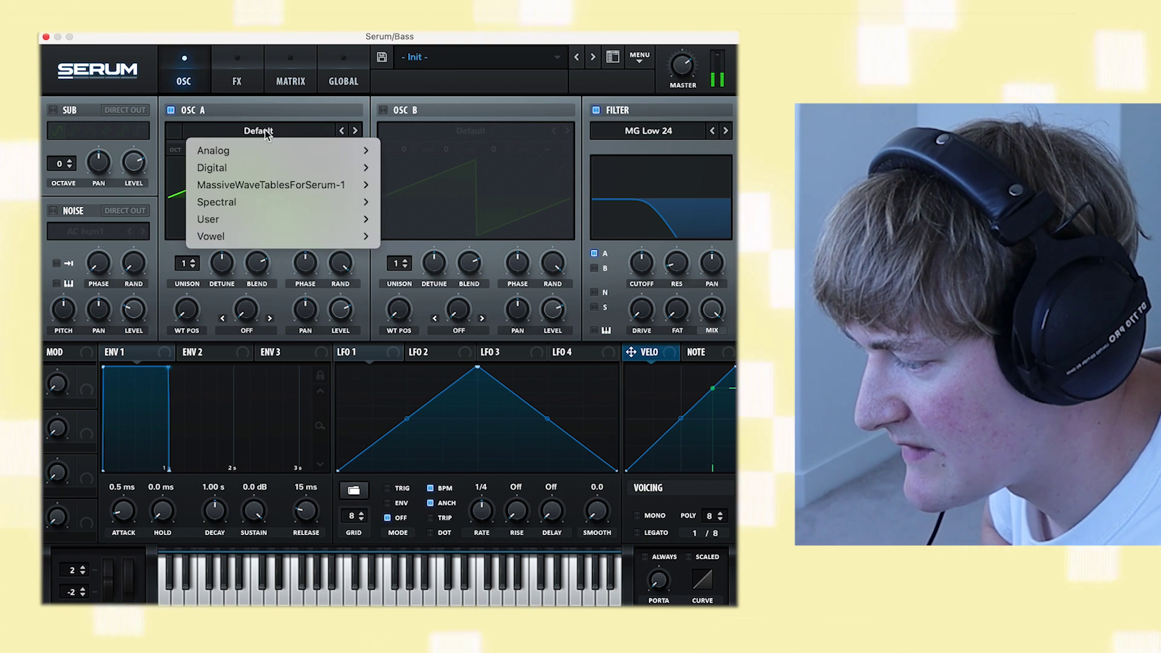
pyautogui.moveTo(266, 168)
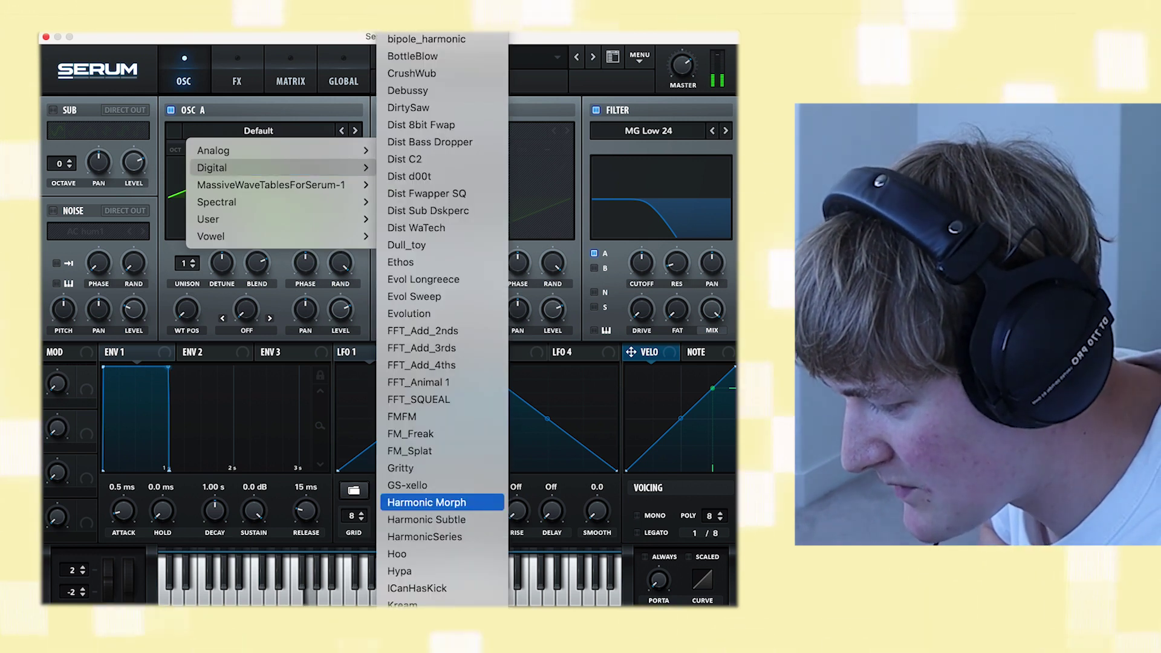
pyautogui.scroll(-5, 436, 502)
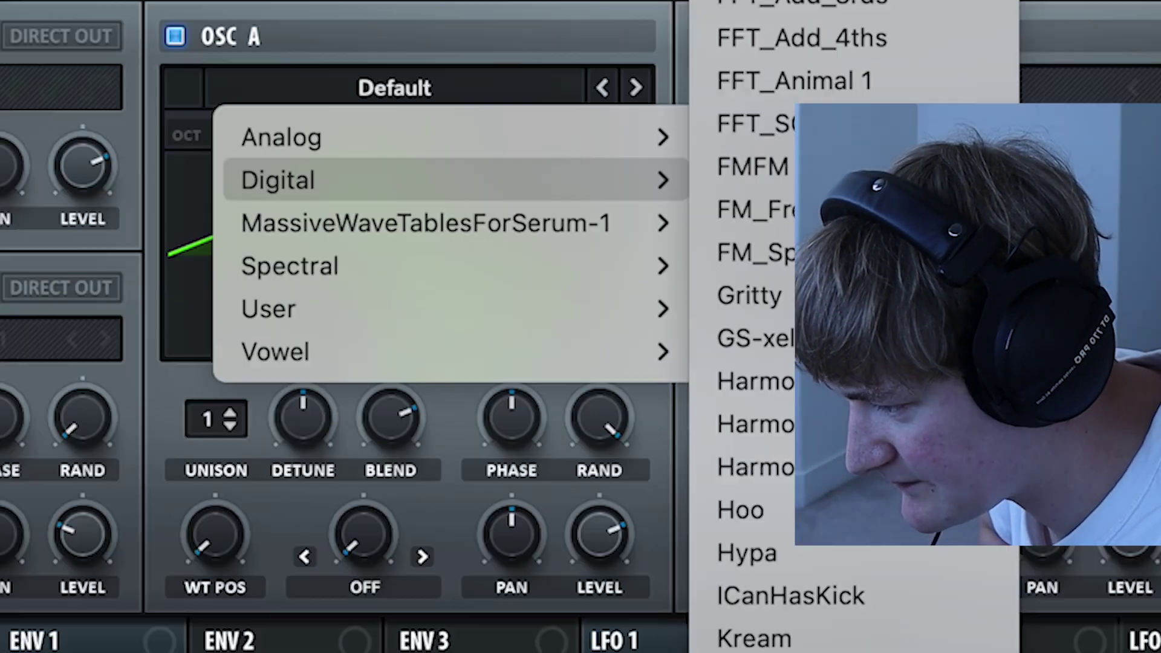
pyautogui.click(363, 337)
# - Set oscillator A's unison to 2 voices and lower its detune slightly
pyautogui.click(230, 413)
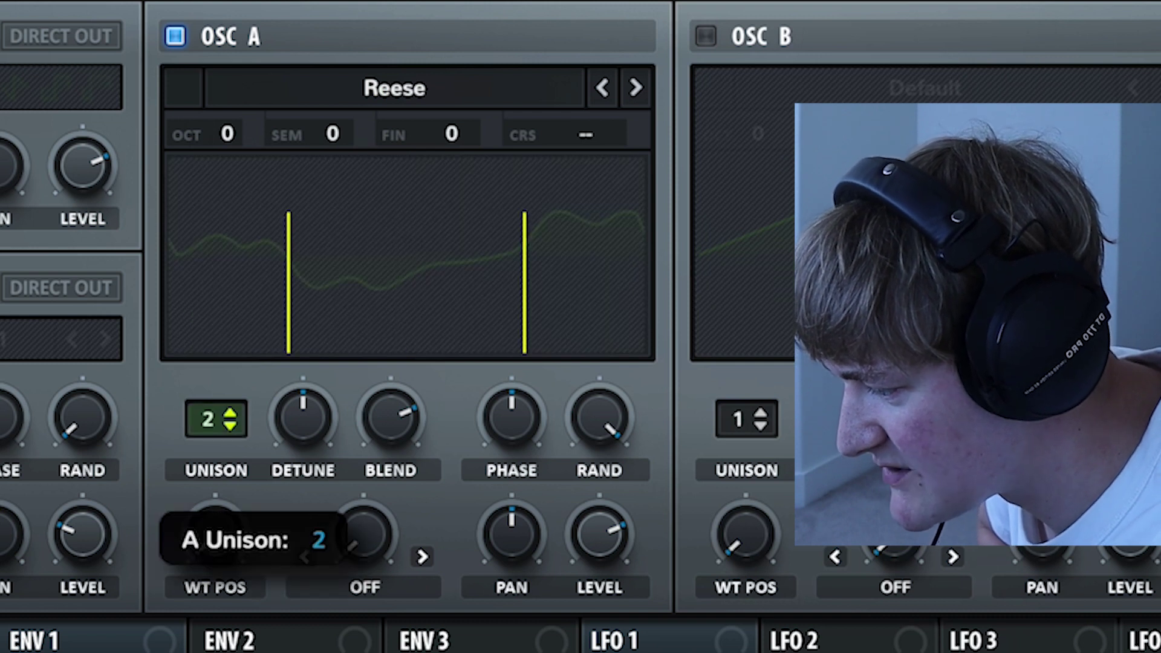
pyautogui.moveTo(303, 417); pyautogui.dragTo(303, 419)
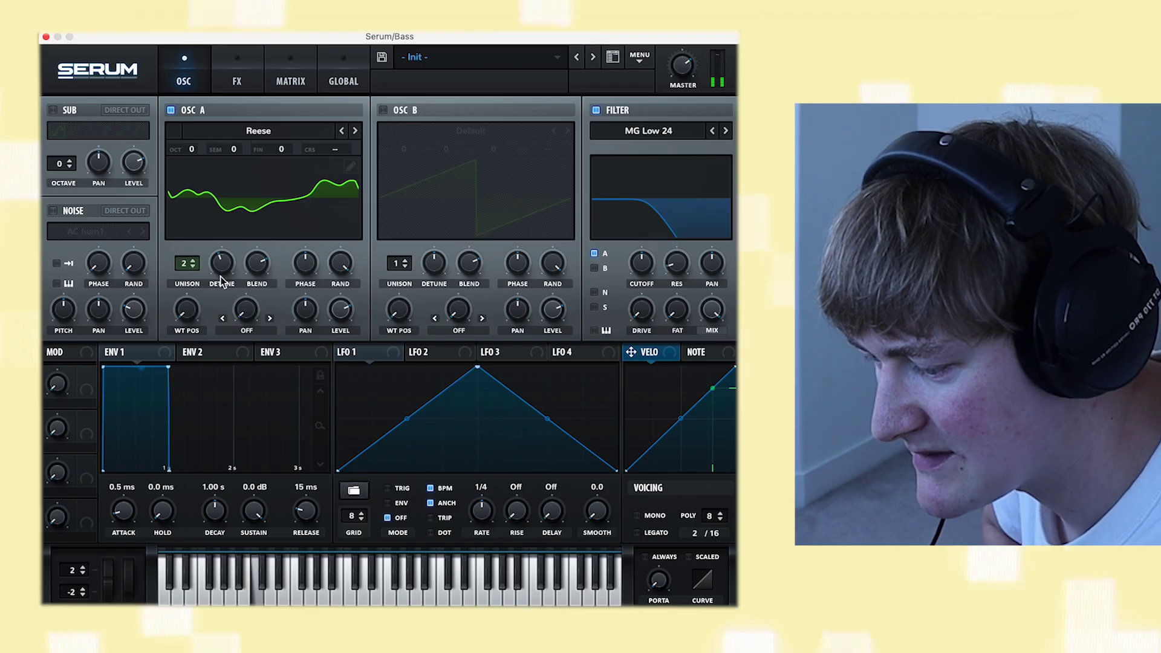
# - Lower the cutoff of the MG Low 24 filter and raise its drive and fat amounts
pyautogui.moveTo(642, 262); pyautogui.dragTo(641, 270)
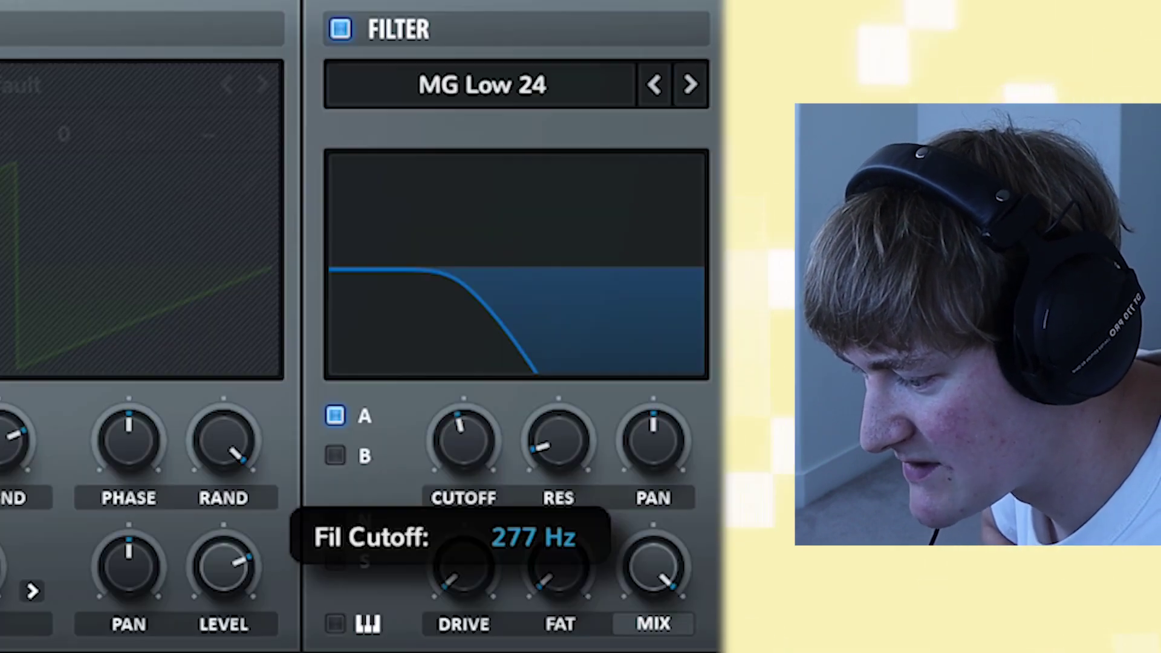
pyautogui.moveTo(478, 527); pyautogui.dragTo(464, 458)
pyautogui.moveTo(558, 567); pyautogui.dragTo(559, 494)
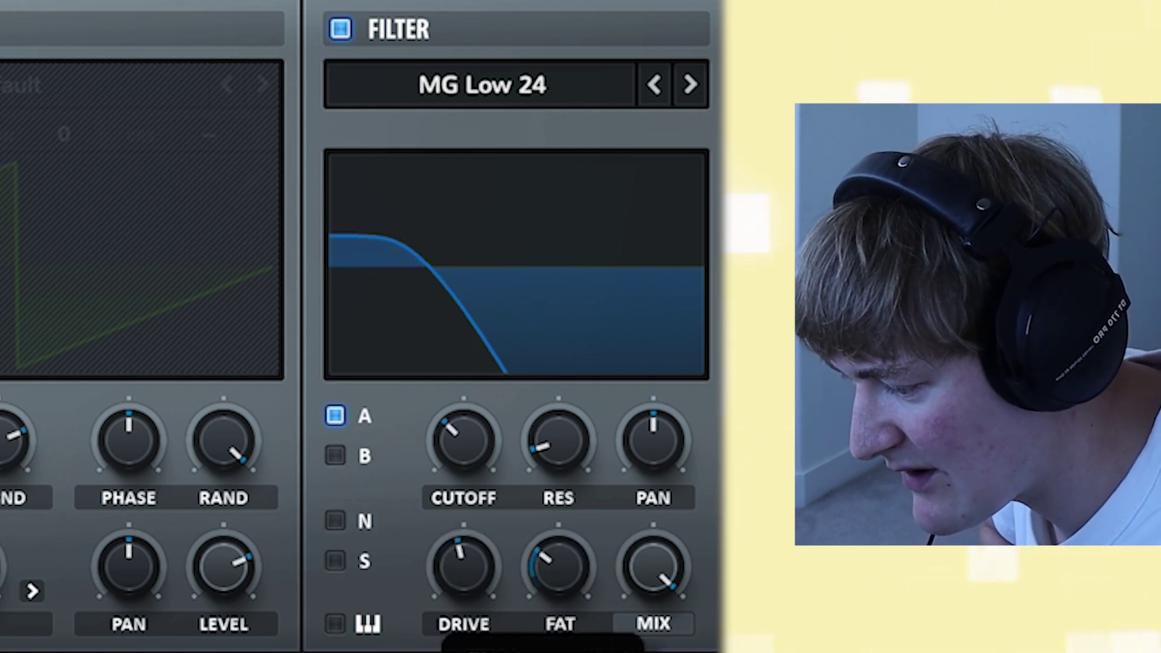
pyautogui.moveTo(464, 567); pyautogui.dragTo(464, 589)
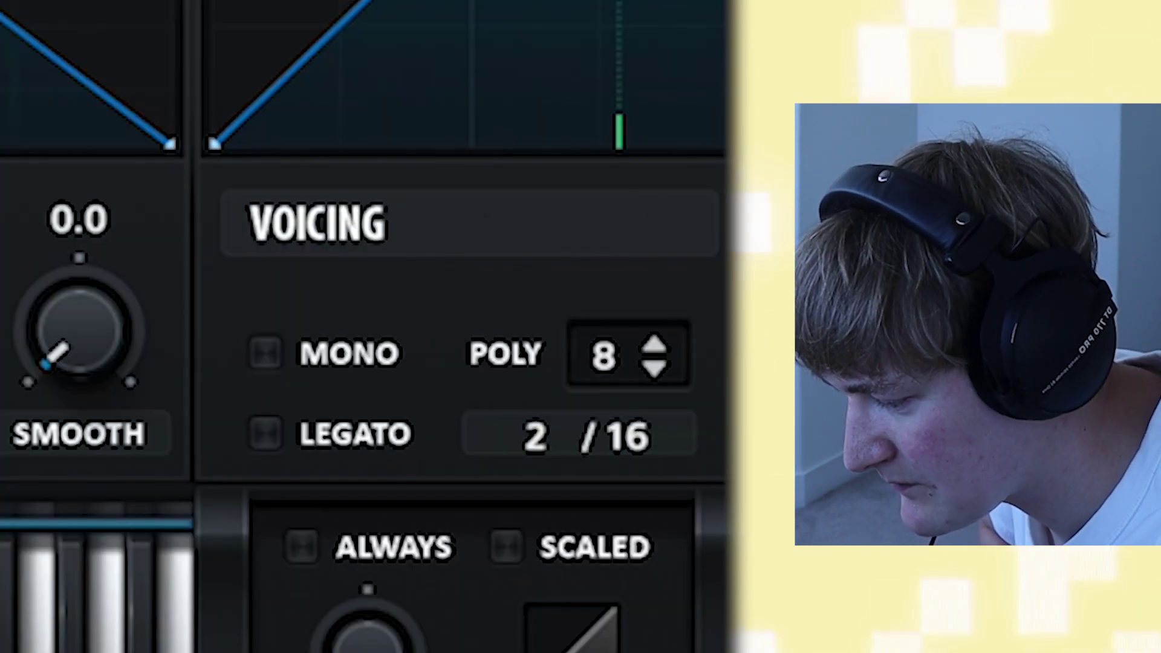
# - Enable mono voicing and open the global unison settings for oscillator A's stereo width
pyautogui.click(265, 353)
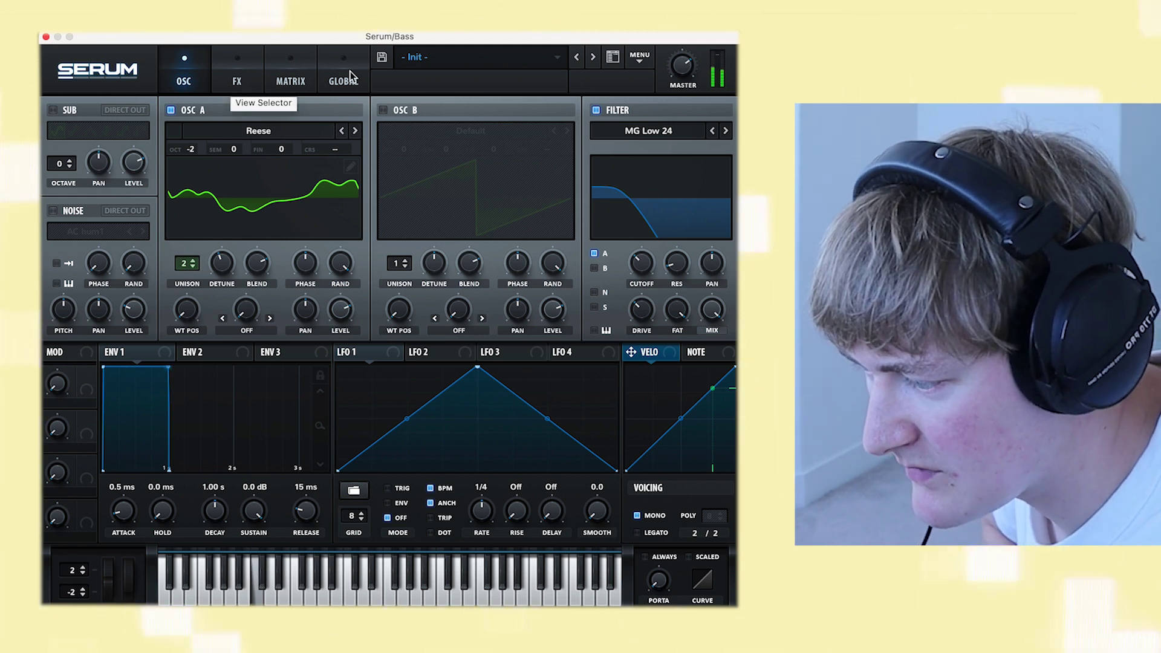
pyautogui.click(351, 72)
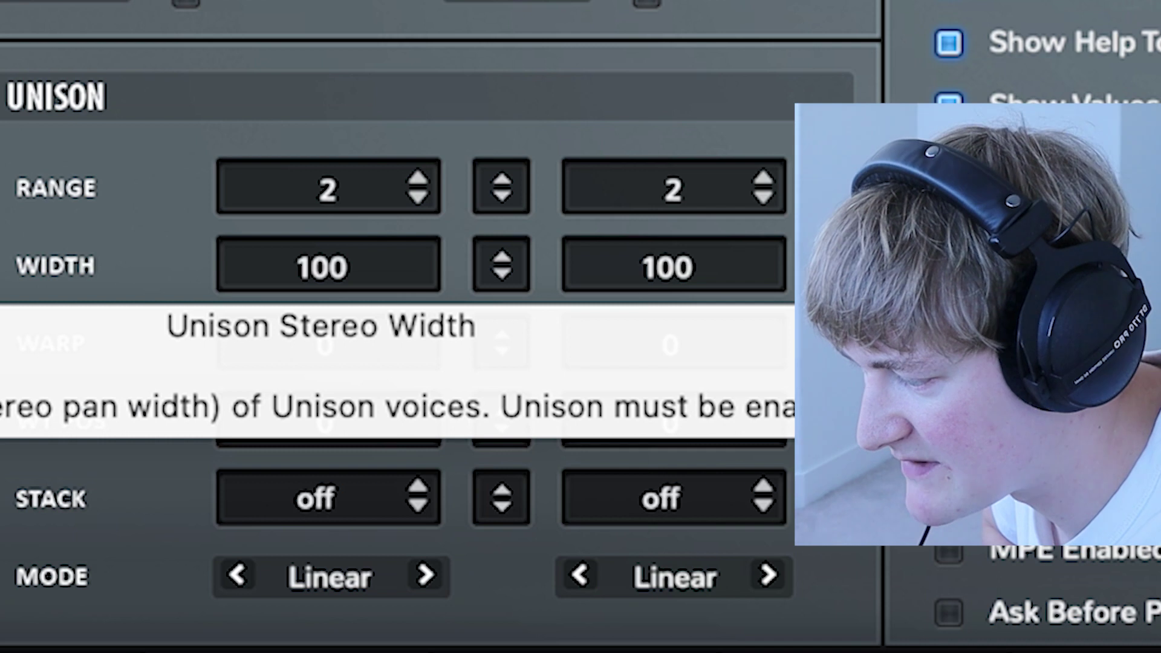
pyautogui.click(149, 239)
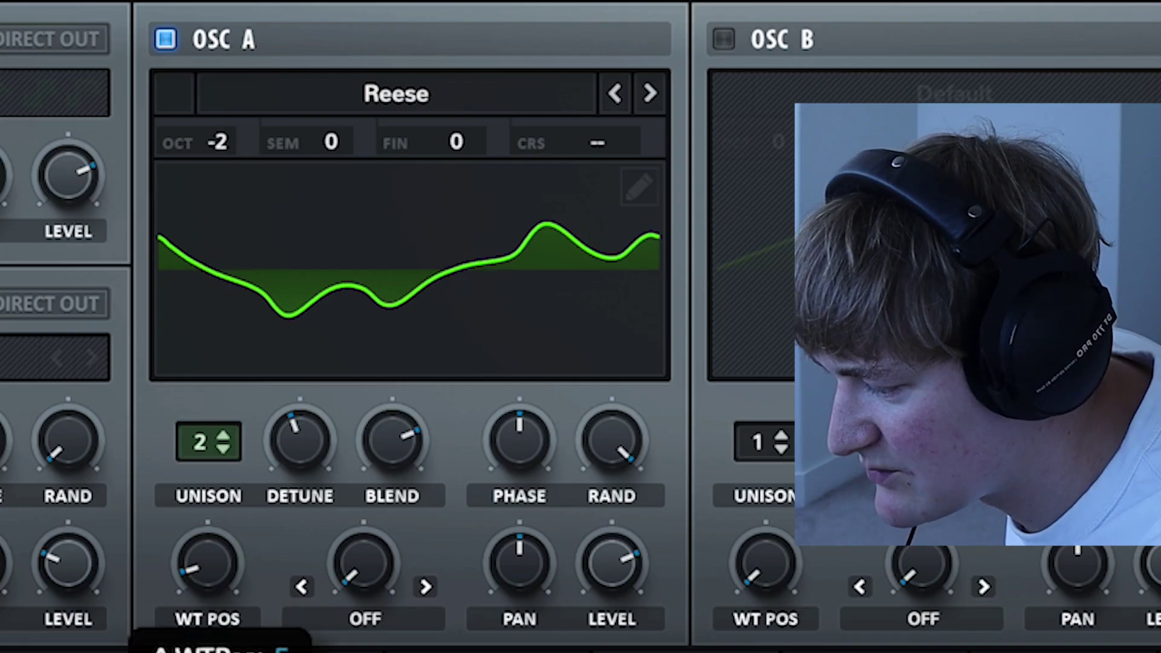
# - Raise oscillator A's wavetable position, set its warp mode to Bend +/- and bring the warp amount to the middle of its range
pyautogui.moveTo(208, 563); pyautogui.dragTo(207, 544)
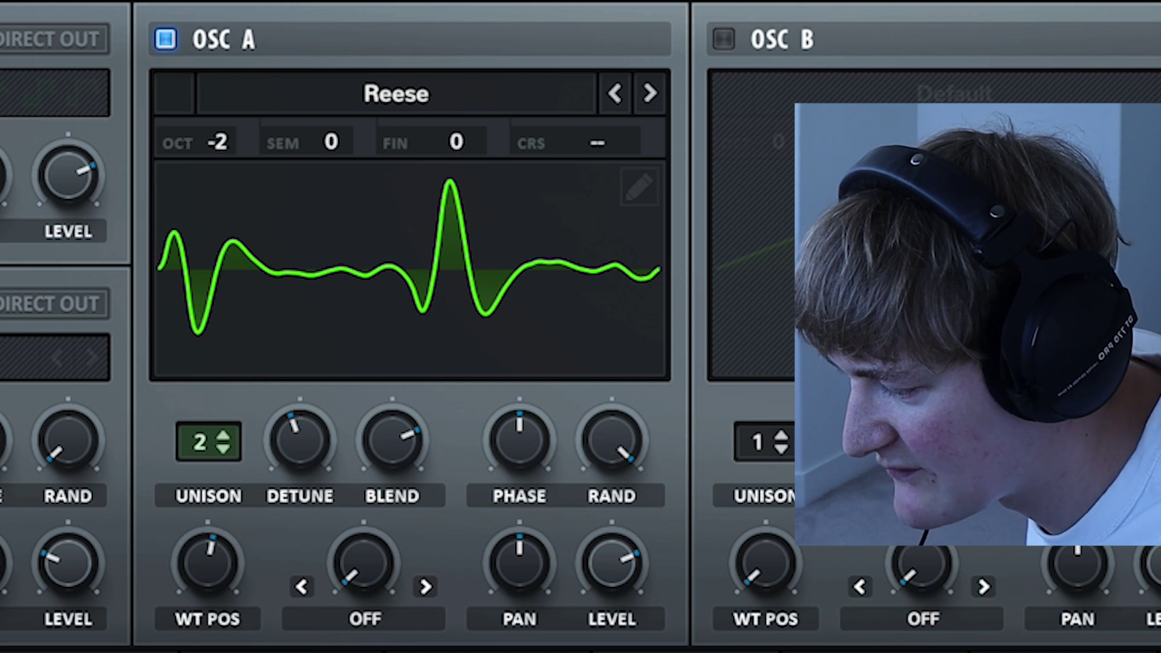
pyautogui.click(378, 619)
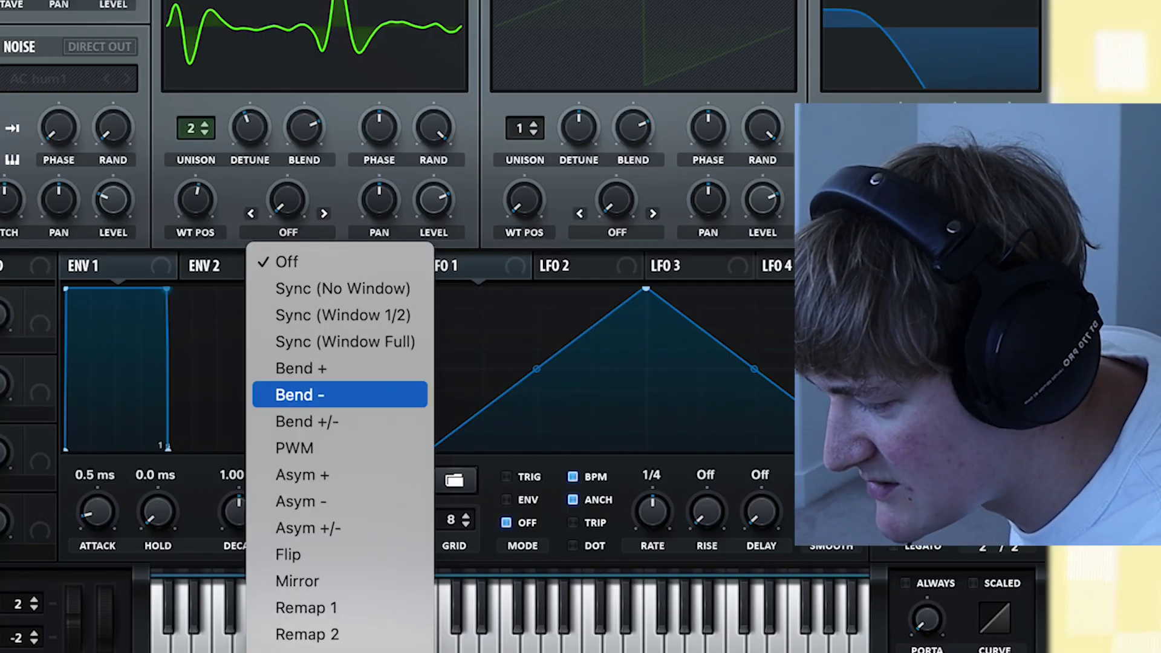
pyautogui.click(307, 422)
pyautogui.moveTo(288, 199); pyautogui.dragTo(287, 202)
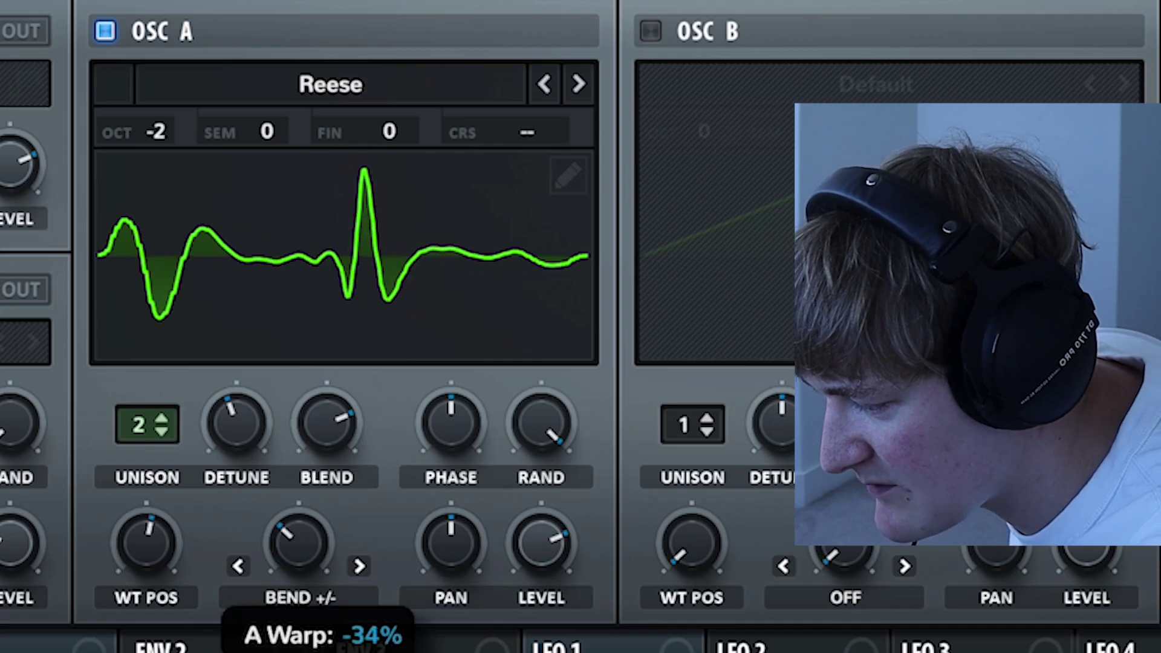
pyautogui.moveTo(298, 541); pyautogui.dragTo(298, 530)
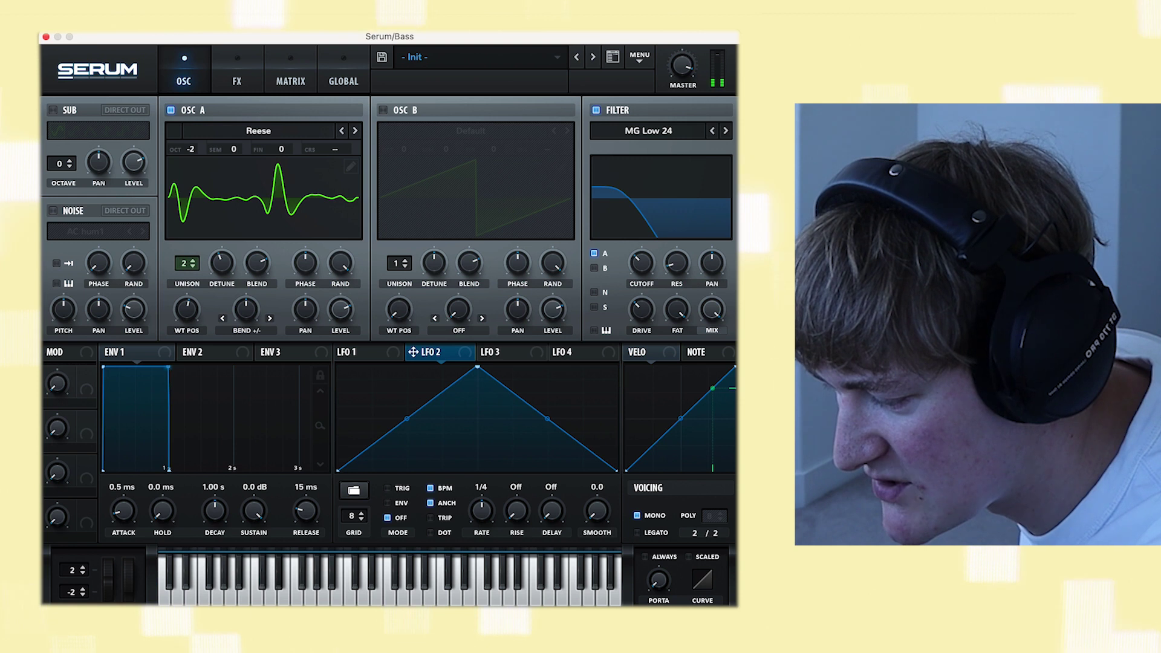
# - Raise the start point of LFO 2's triangle, assign it to oscillator A's bend amount and set its rate to one bar
pyautogui.moveTo(337, 470); pyautogui.dragTo(338, 405)
pyautogui.moveTo(413, 352); pyautogui.dragTo(245, 309)
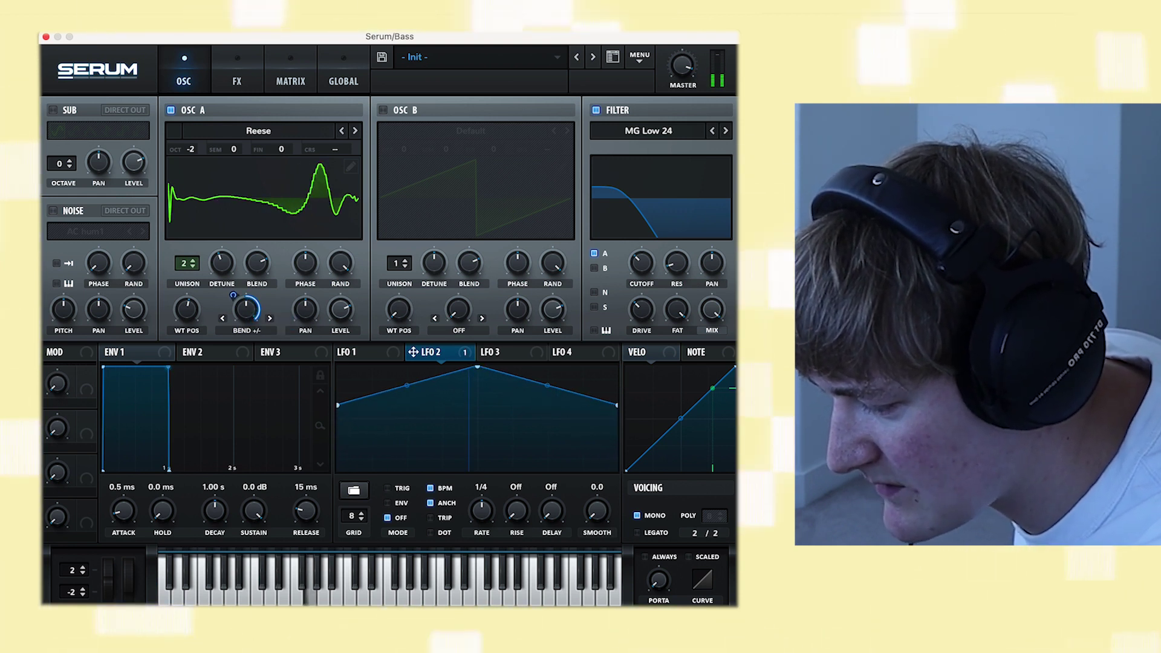
pyautogui.moveTo(482, 512); pyautogui.dragTo(481, 527)
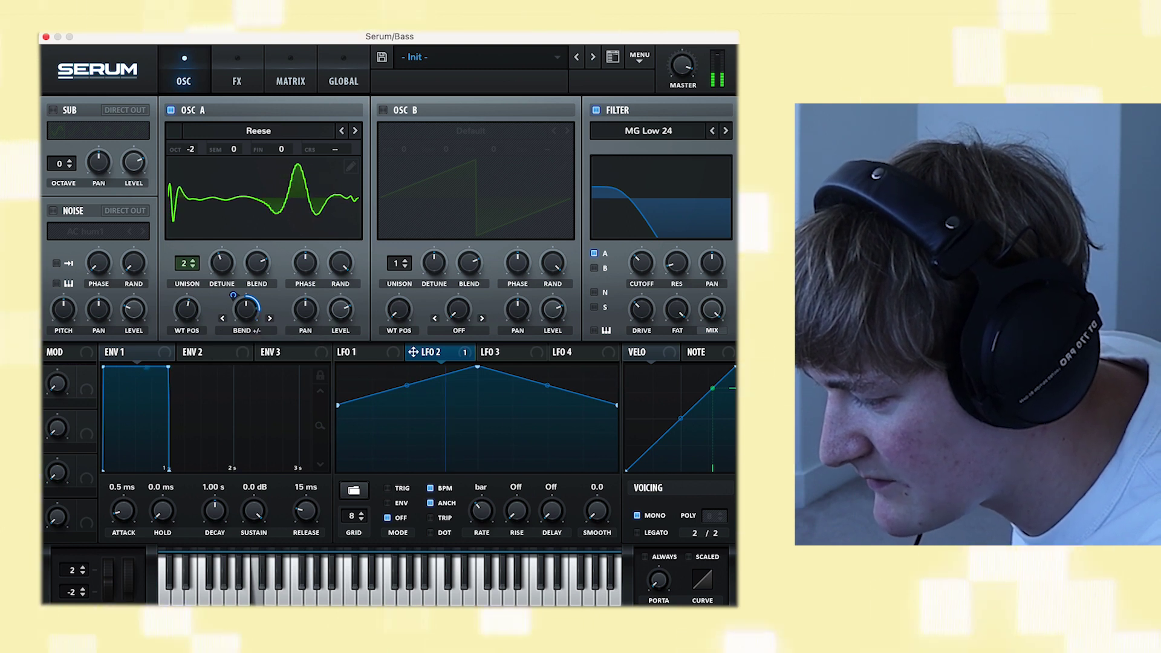
# - Modulate oscillator A's wavetable position with LFO 2 by about -45 and set the sub oscillator's octave to -2
pyautogui.moveTo(413, 352); pyautogui.dragTo(174, 315)
pyautogui.moveTo(174, 295); pyautogui.dragTo(174, 330)
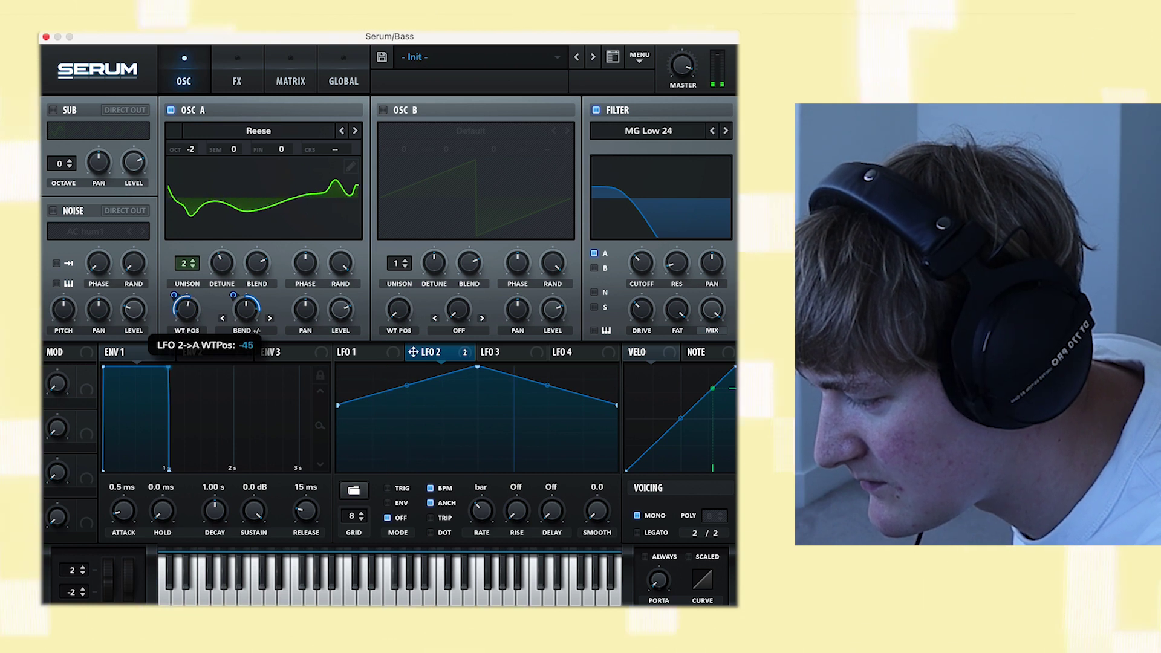
pyautogui.moveTo(174, 296)
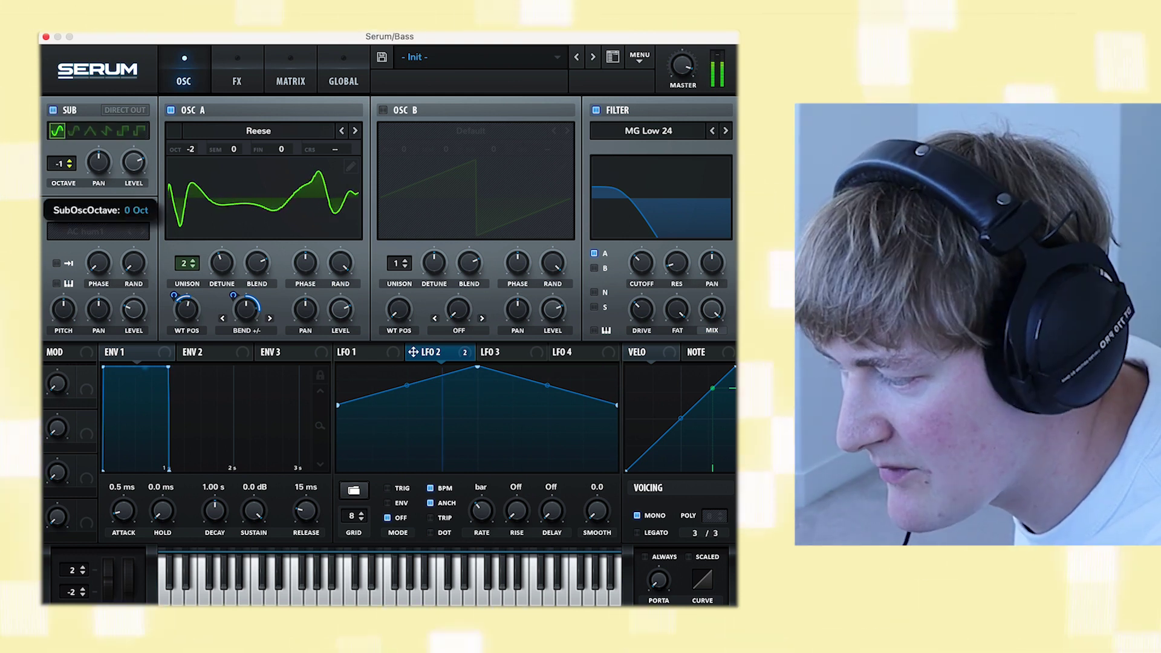
pyautogui.moveTo(60, 164); pyautogui.dragTo(59, 175)
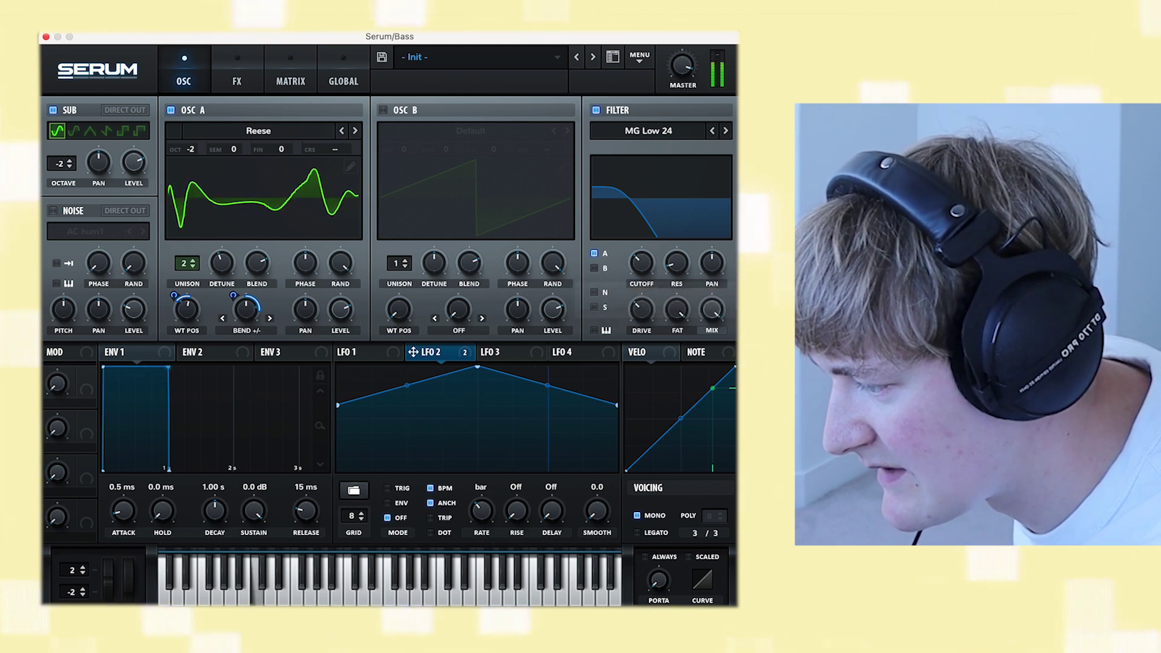
# - Enable the Tube distortion effect on the bass and raise its drive to 57%
pyautogui.click(237, 73)
pyautogui.click(58, 136)
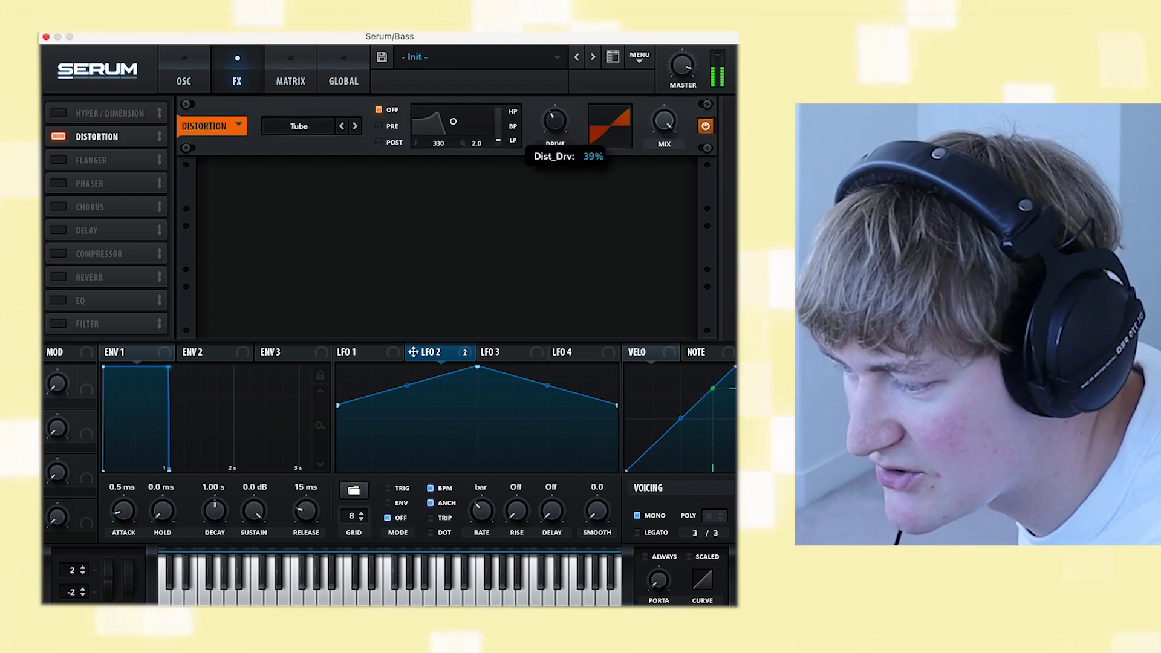
pyautogui.moveTo(555, 120); pyautogui.dragTo(555, 119)
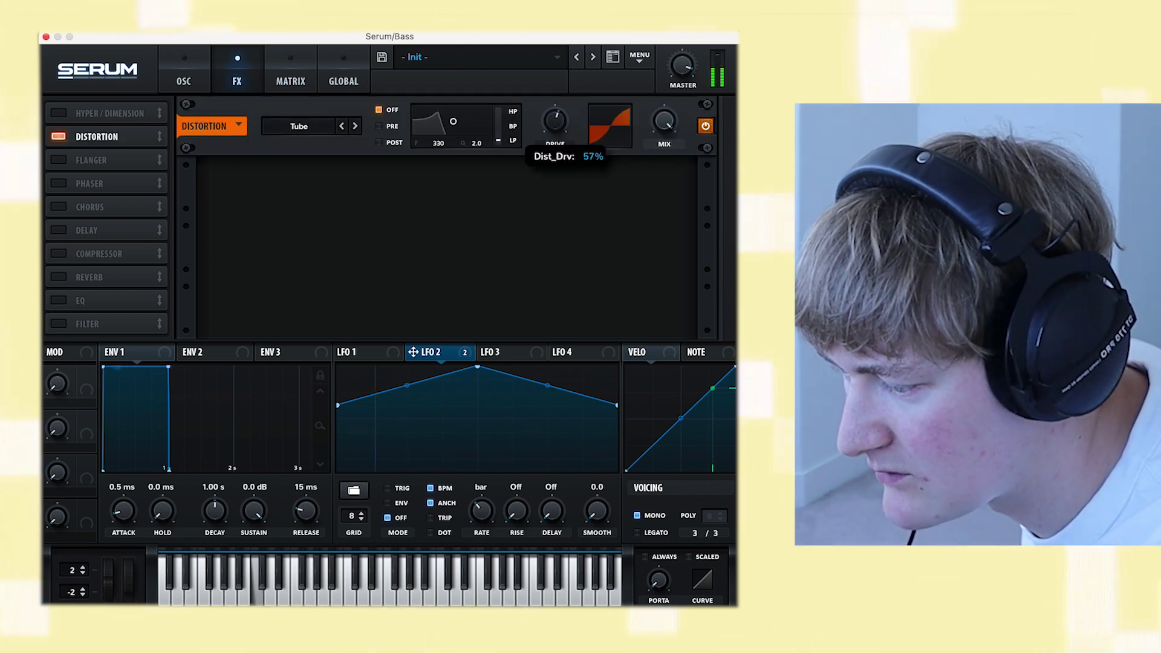
# - Assign LFO 2 to the MG Low 24 filter's cutoff, then fine-tune the base cutoff and the filter drive
pyautogui.click(184, 73)
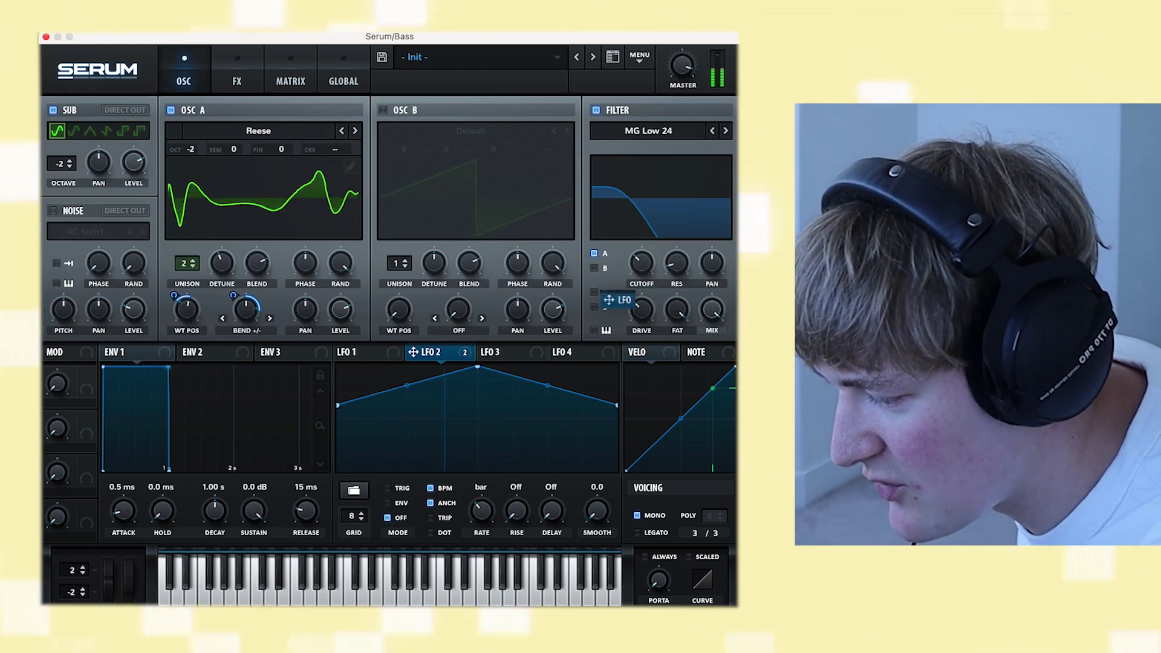
pyautogui.moveTo(629, 249); pyautogui.dragTo(629, 268)
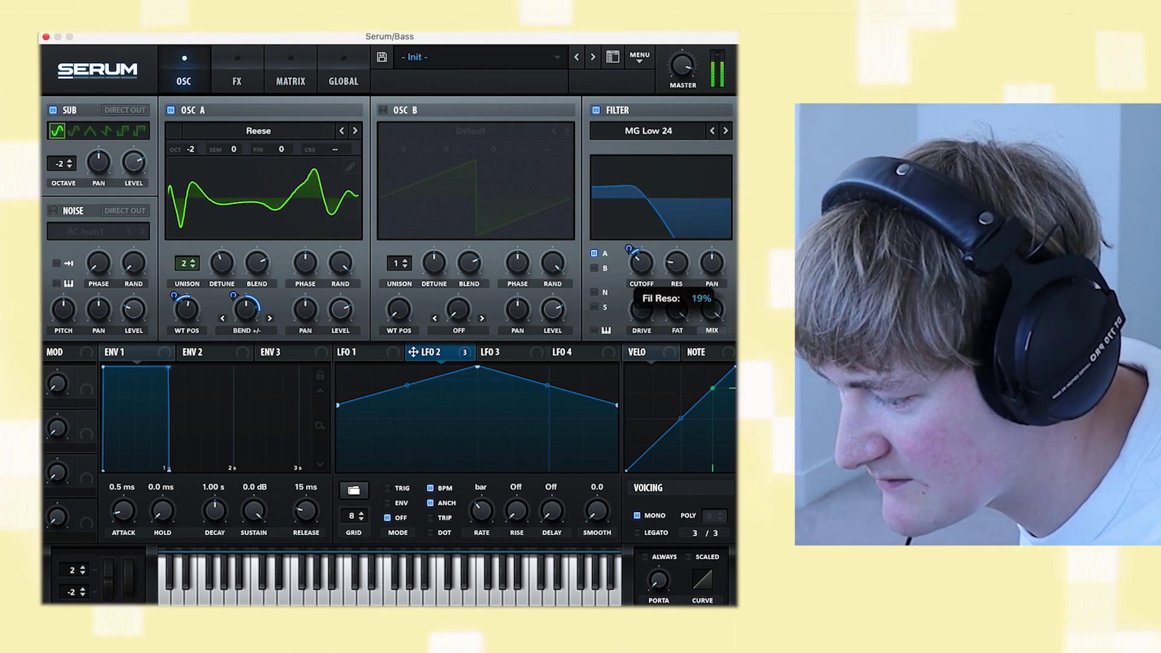
pyautogui.moveTo(642, 264); pyautogui.dragTo(641, 256)
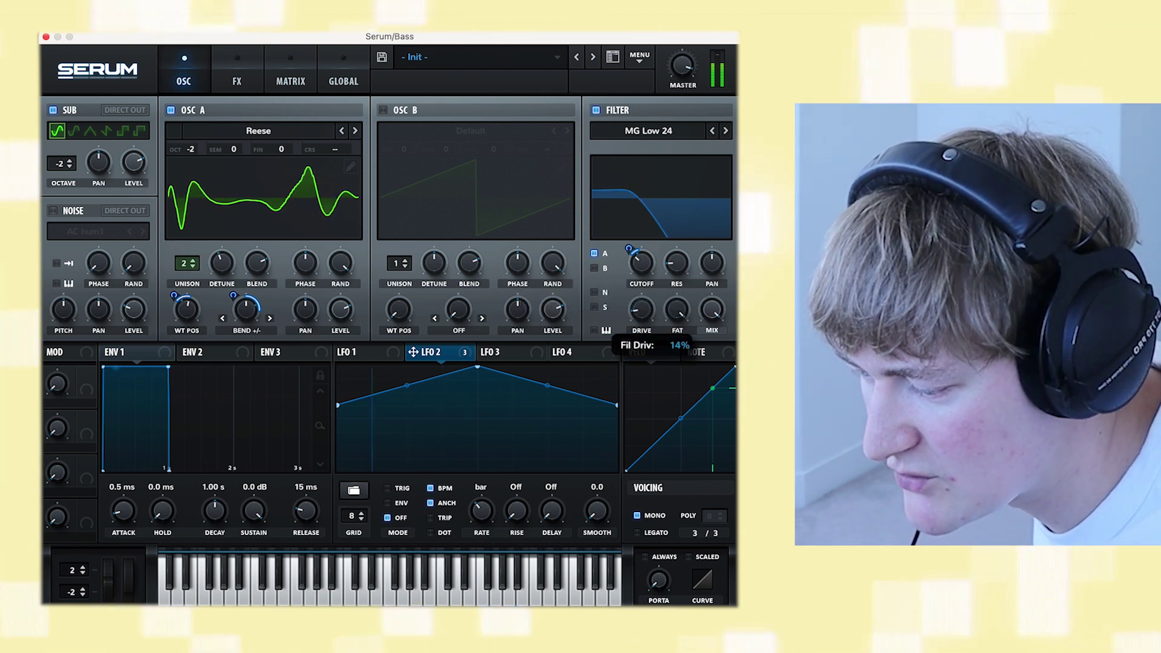
pyautogui.moveTo(642, 309); pyautogui.dragTo(642, 308)
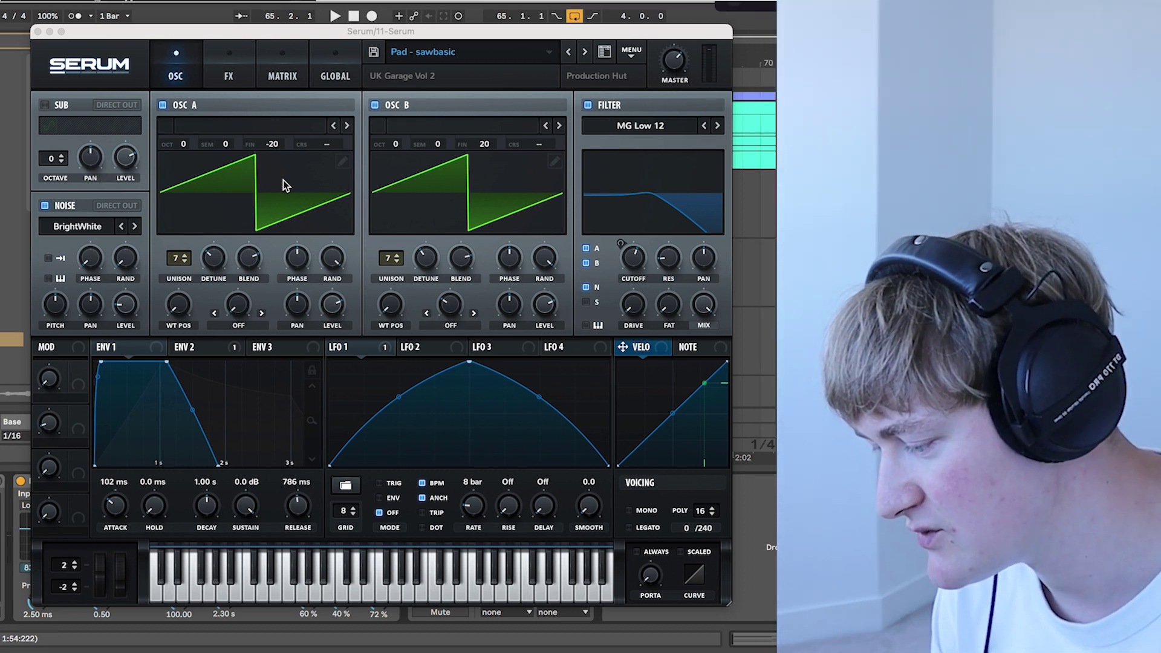
# - Close the pad's synth window and look through the bell and mallet presets in Collision's Mallets folder, including Bells Random.adv
pyautogui.press('super+w')
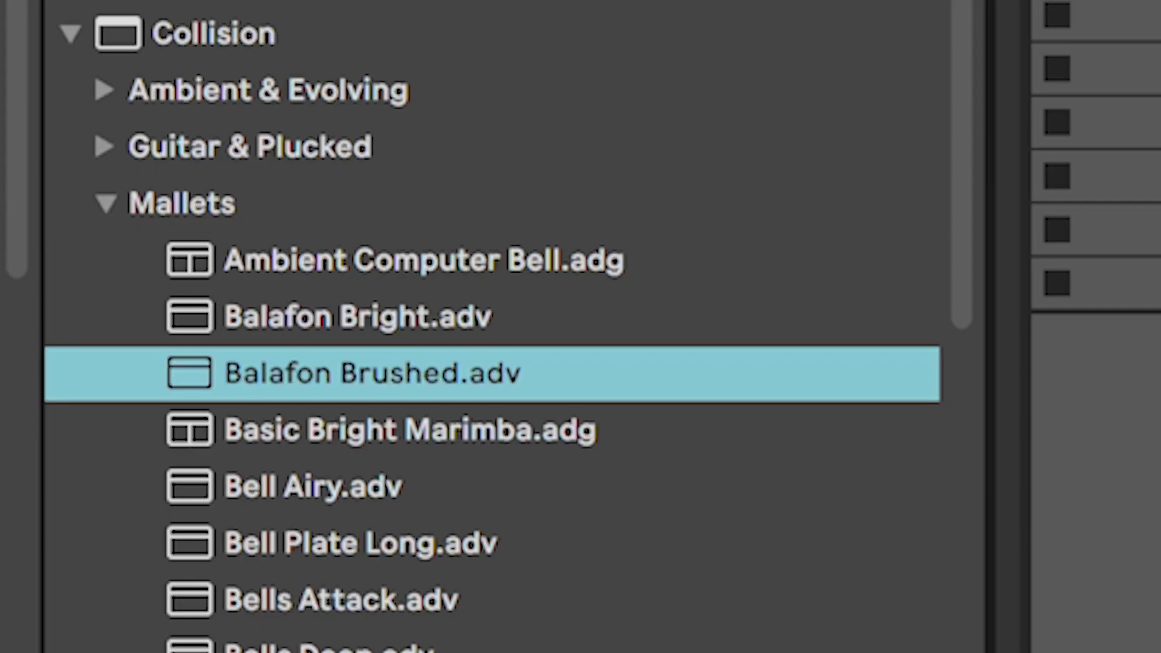
pyautogui.click(363, 544)
pyautogui.click(363, 376)
pyautogui.click(351, 489)
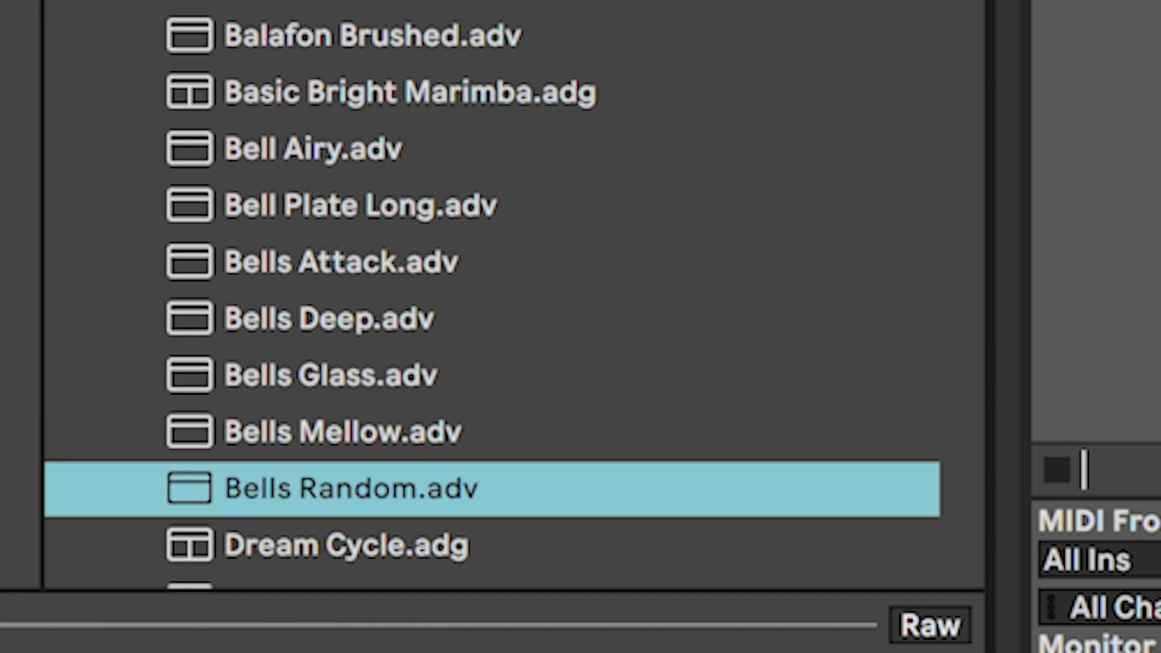
pyautogui.scroll(-2, 339, 496)
pyautogui.click(339, 496)
pyautogui.scroll(-2, 339, 511)
pyautogui.click(339, 502)
pyautogui.scroll(-4, 338, 503)
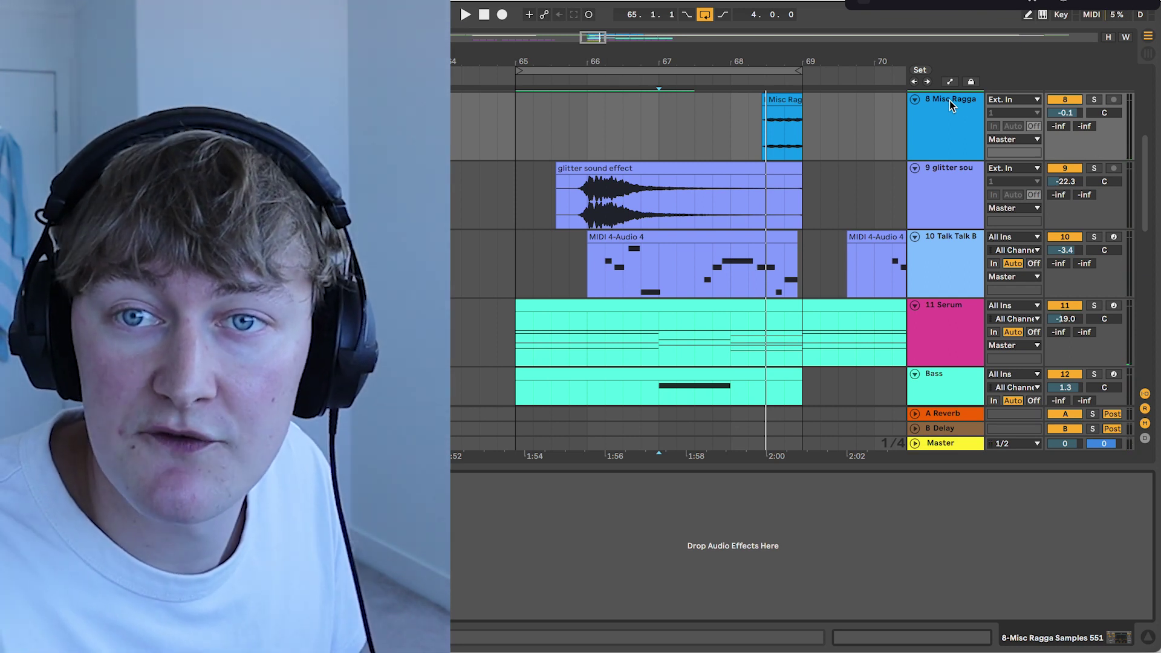
# - Play the loop from bar 65 to audition the riser, vocal and glitter sound effect together
pyautogui.press('space')
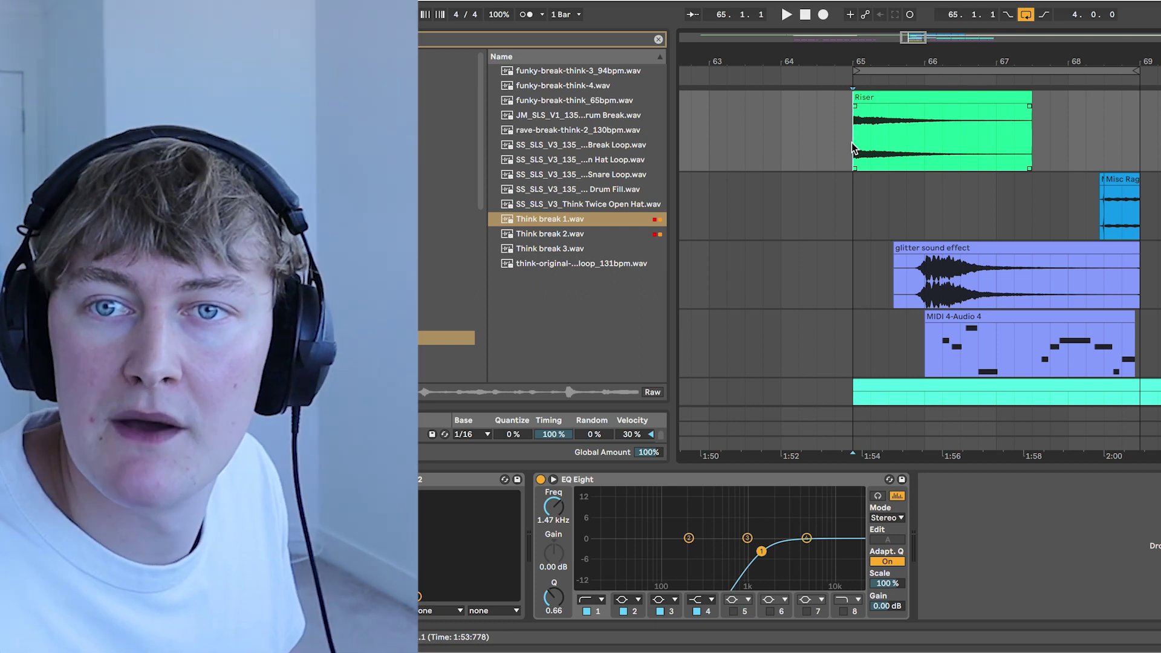
pyautogui.press('space')
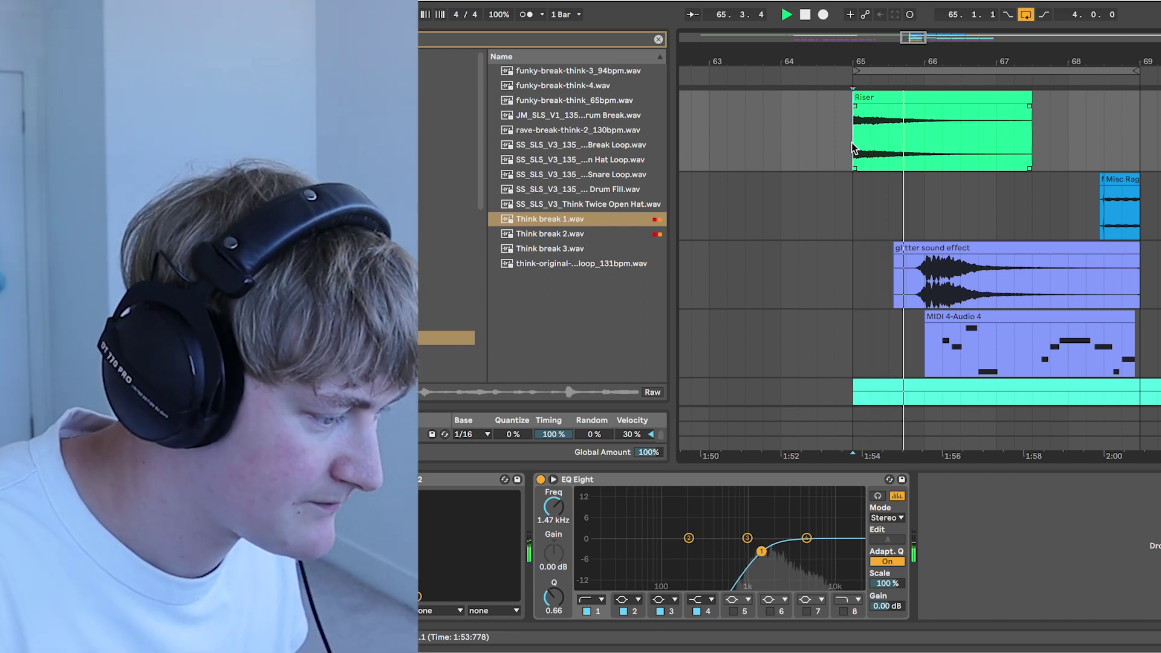
pyautogui.scroll(3, 851, 143)
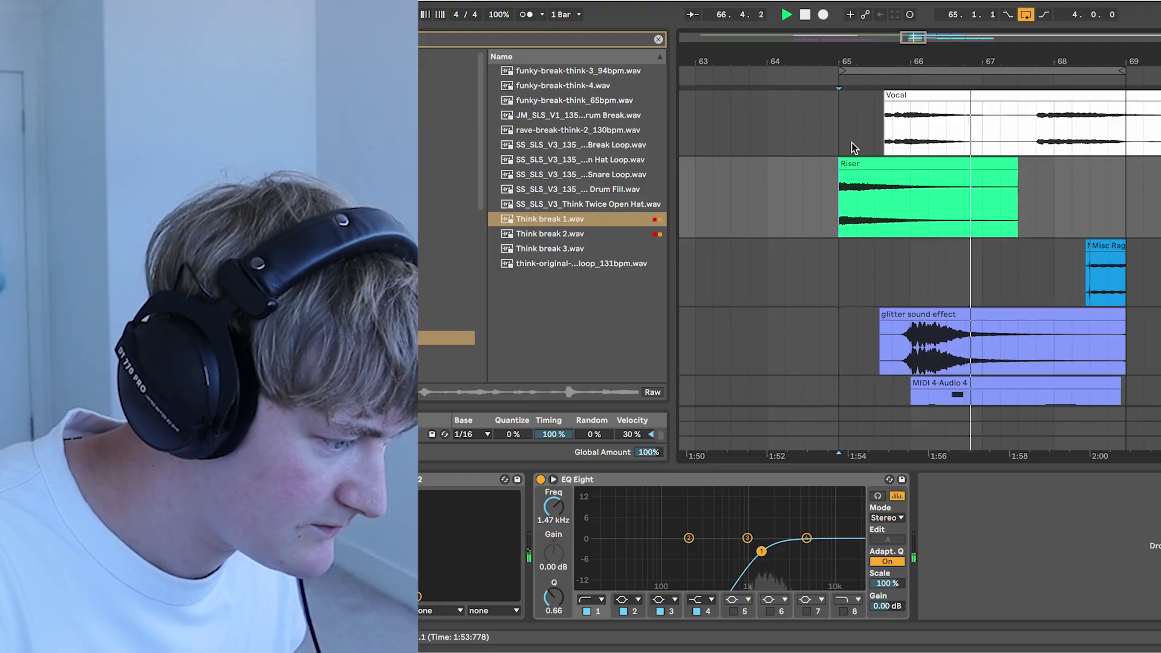